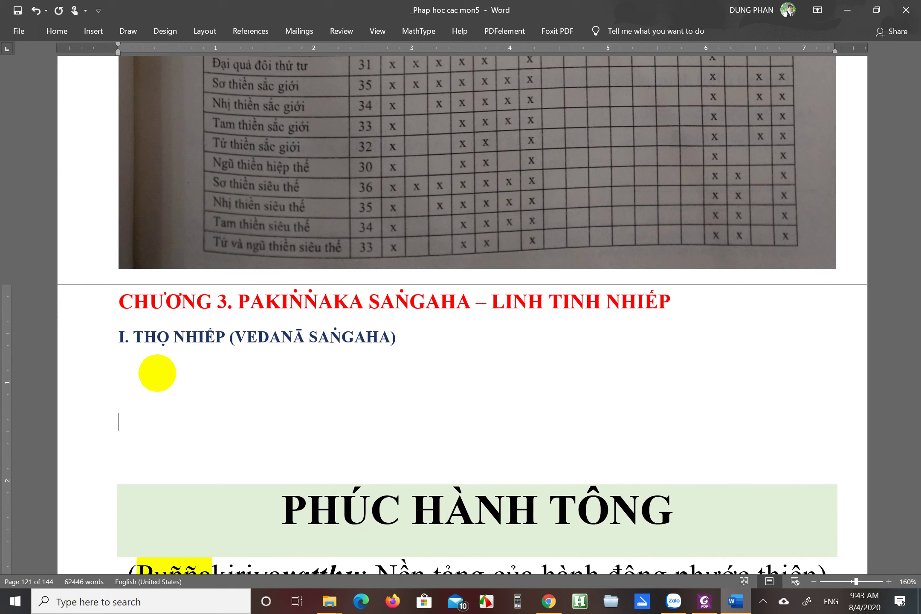
Switch to the Google Meet call in Chrome, admit the waiting participant, and return to the Word document
left_click(549, 602)
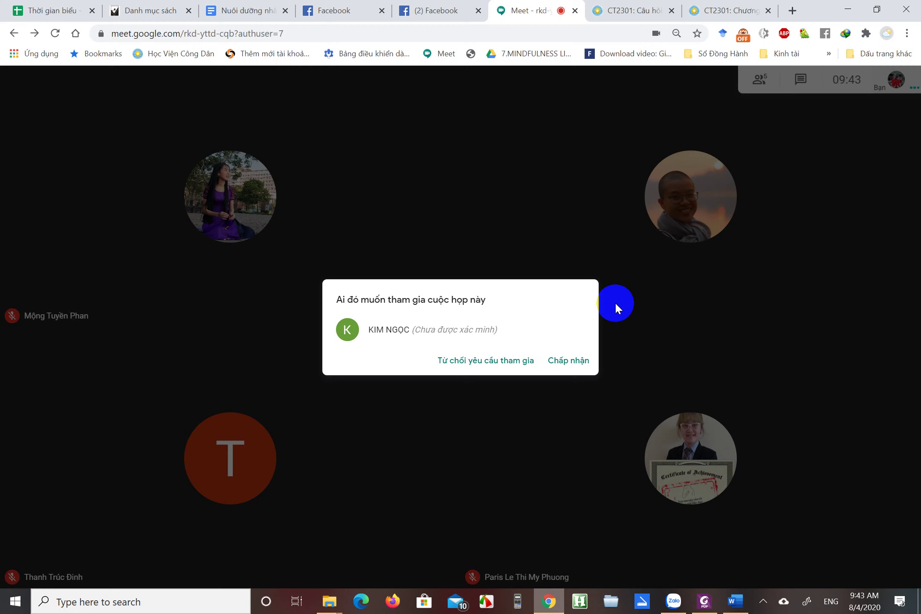
left_click(572, 364)
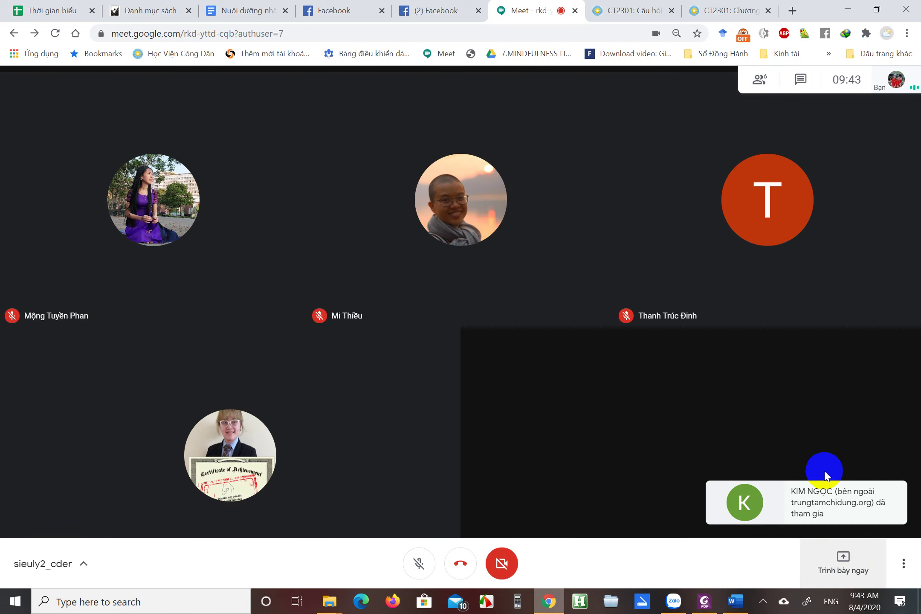
left_click(851, 564)
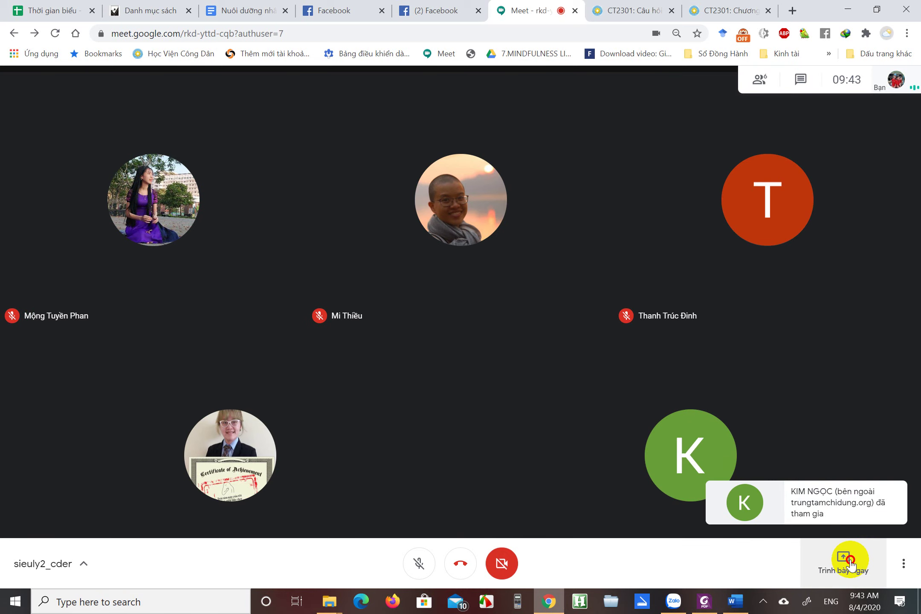
left_click(733, 601)
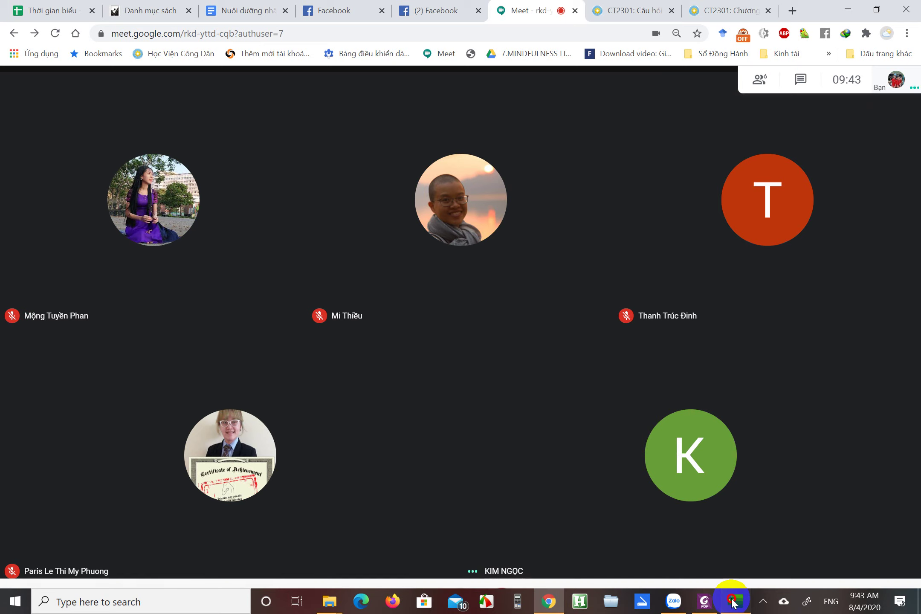
Duplicate the heading "I. THỌ NHIẾP (VEDANĀ SAṄGAHA)" below the original, leaving a blank line between them
left_click(93, 343)
key("ctrl+c")
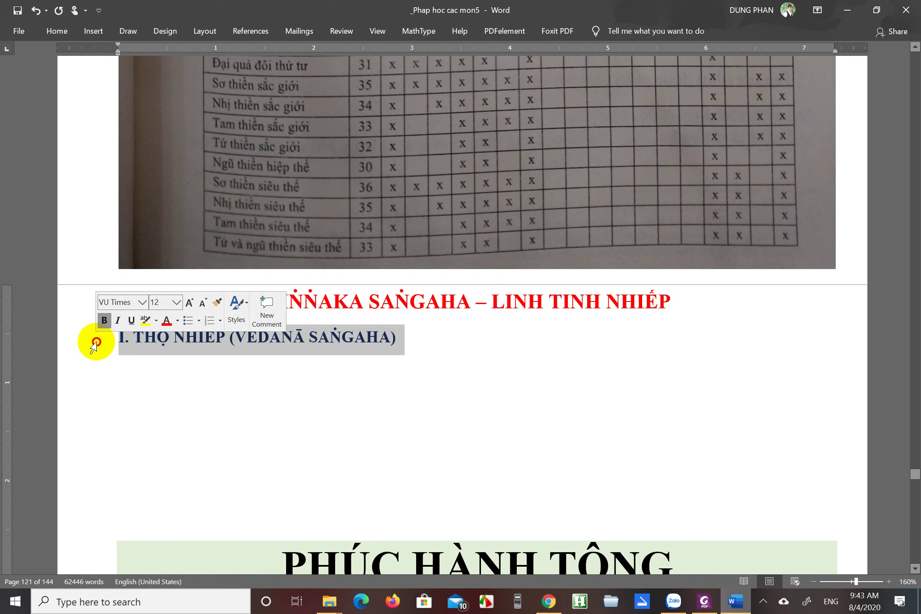
left_click(135, 400)
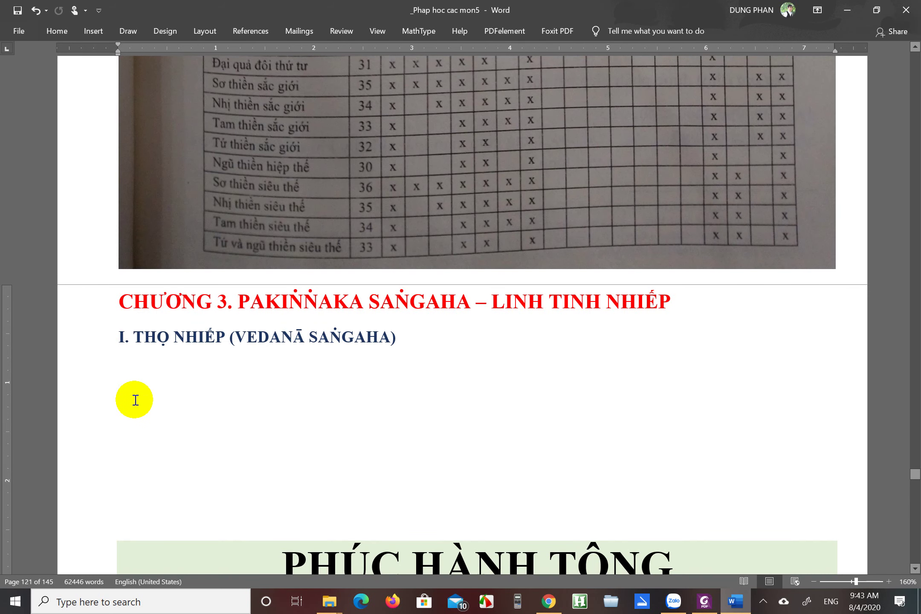
key("ctrl+v")
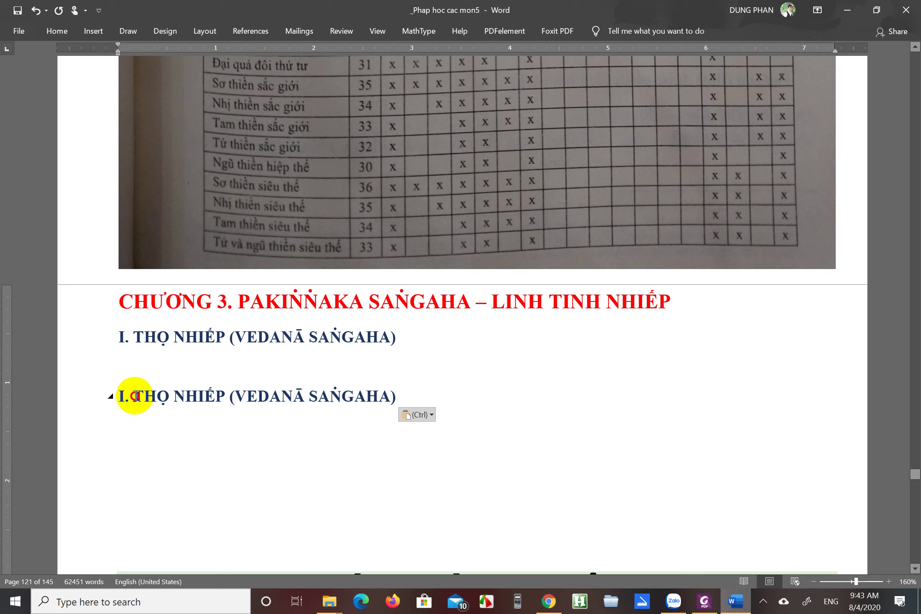
Change the duplicated heading to "II. NHÂN NHIẾP (HETU SAṄGAHA)"
left_click(126, 396)
type("I")
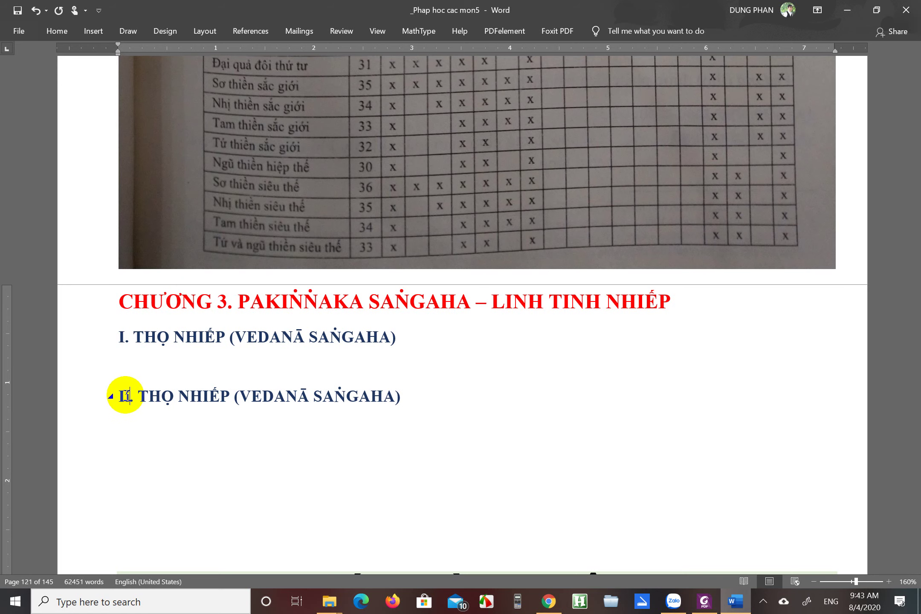
key("BackSpace")
type("I")
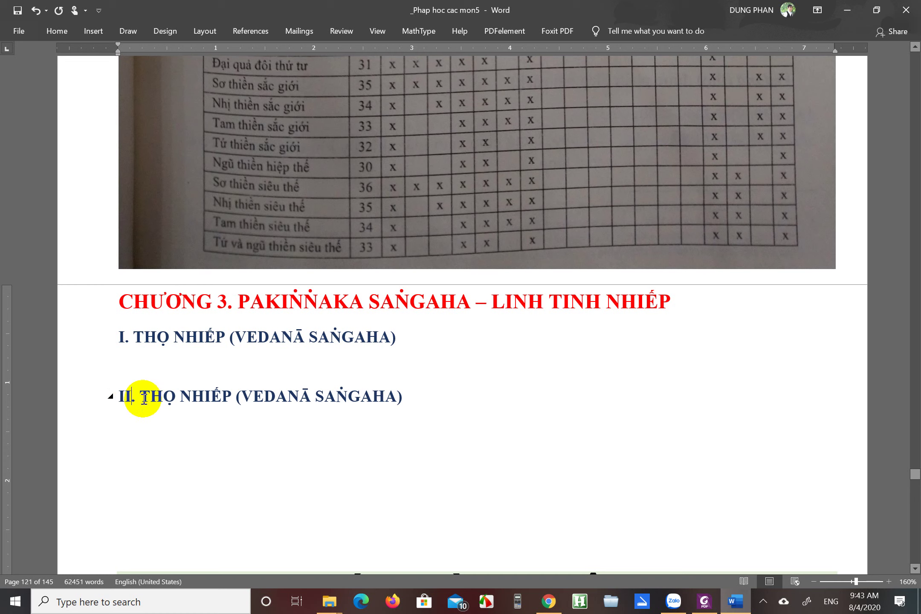
left_click_drag(144, 396, 177, 397)
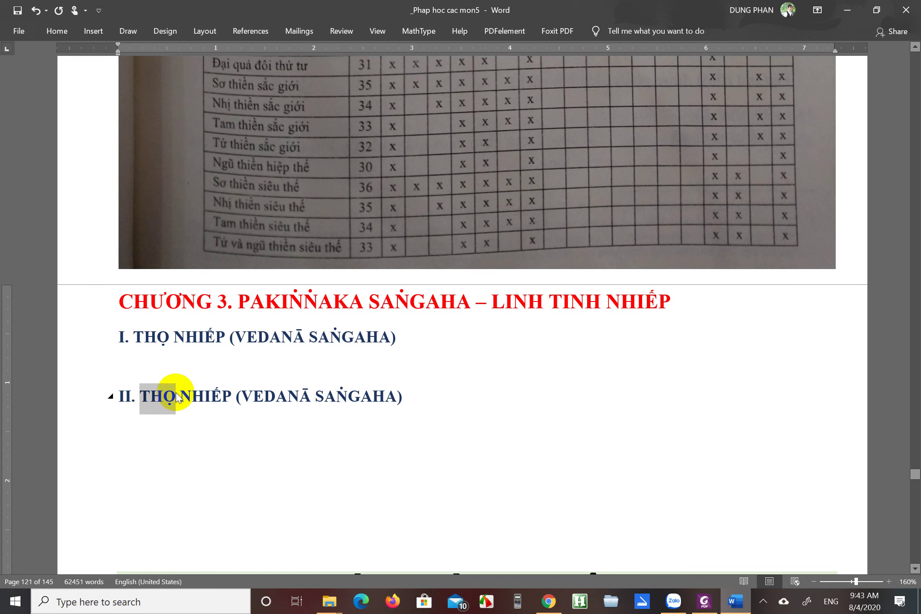
type("NHÂN")
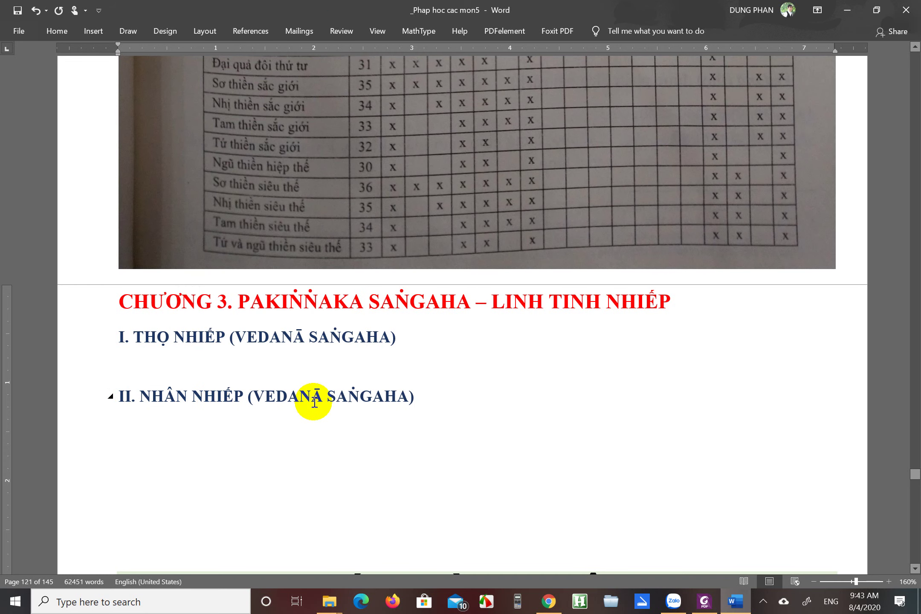
left_click_drag(319, 399, 253, 398)
type("HETU")
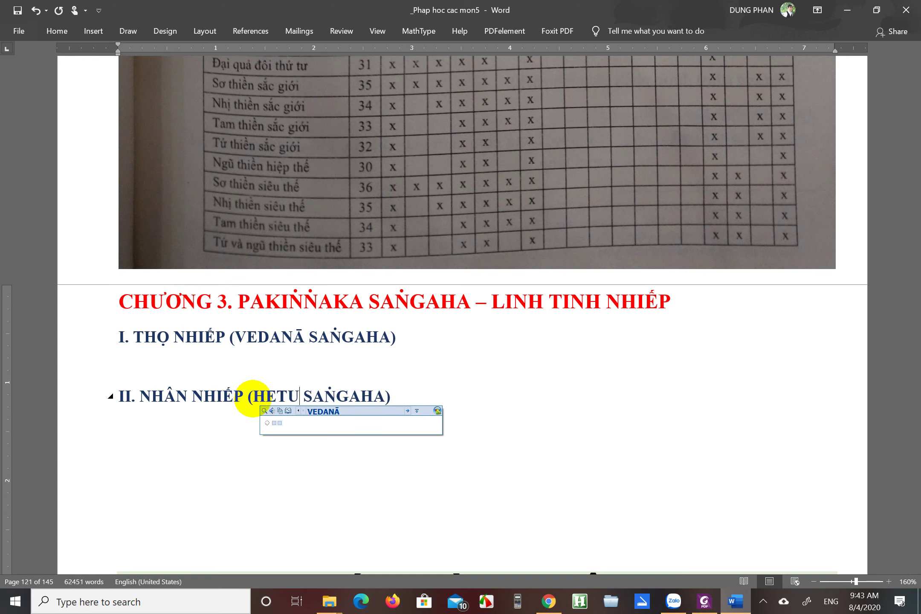
Place the cursor on the blank line between headings I and II and save the document
left_click(185, 363)
left_click(68, 366)
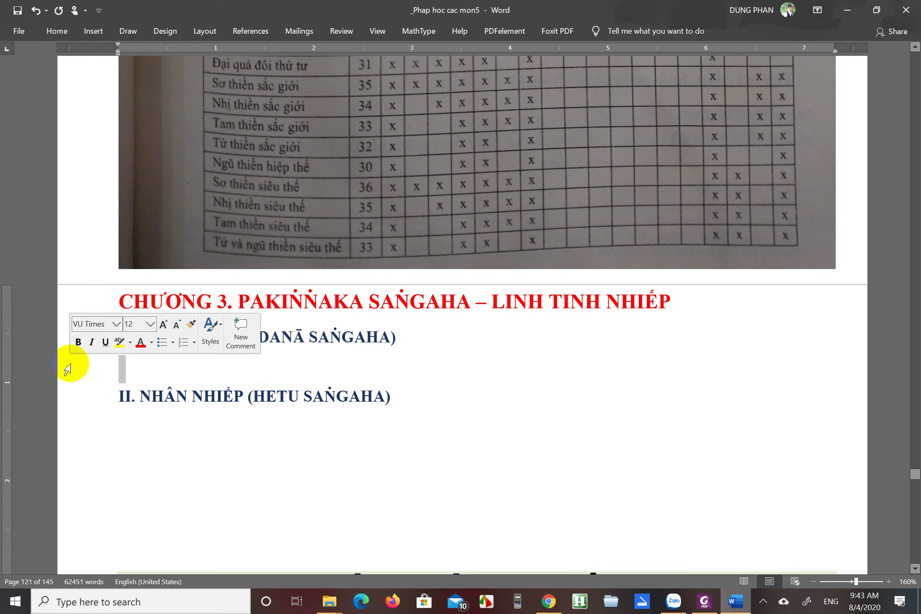
left_click(127, 363)
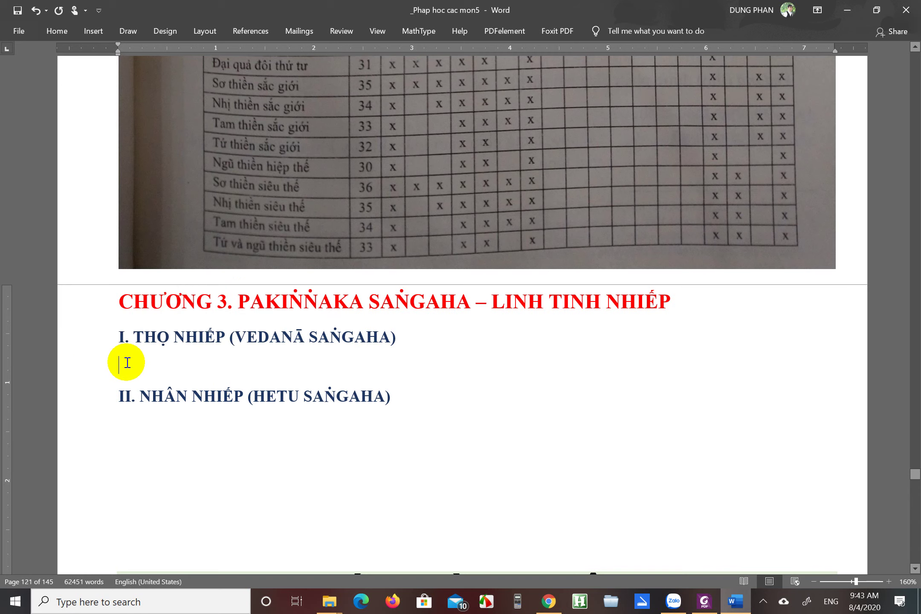
key("ctrl+s")
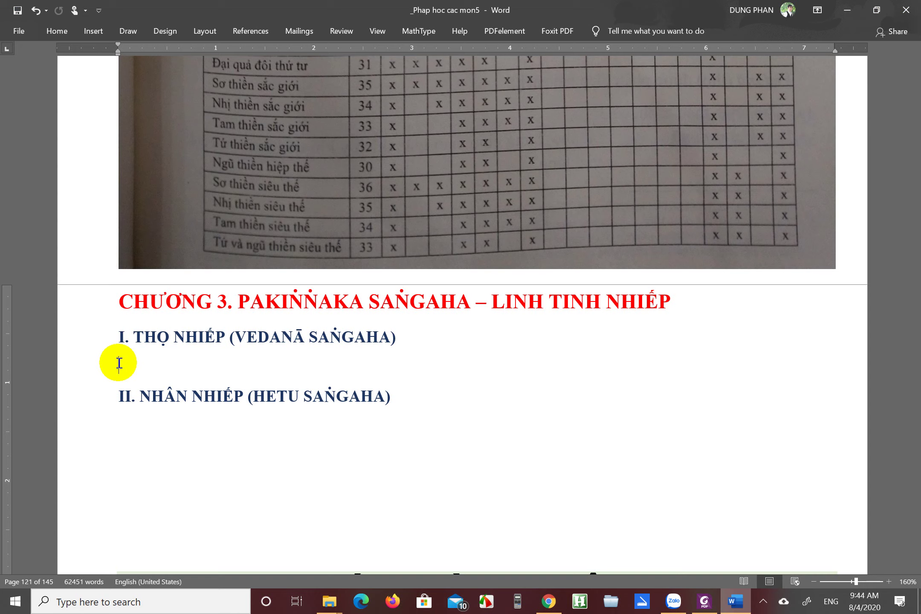
Undo the last two edits and reset the blank line under heading I to the automatic font colour
key("ctrl+z")
key("ctrl+z")
left_click(84, 366)
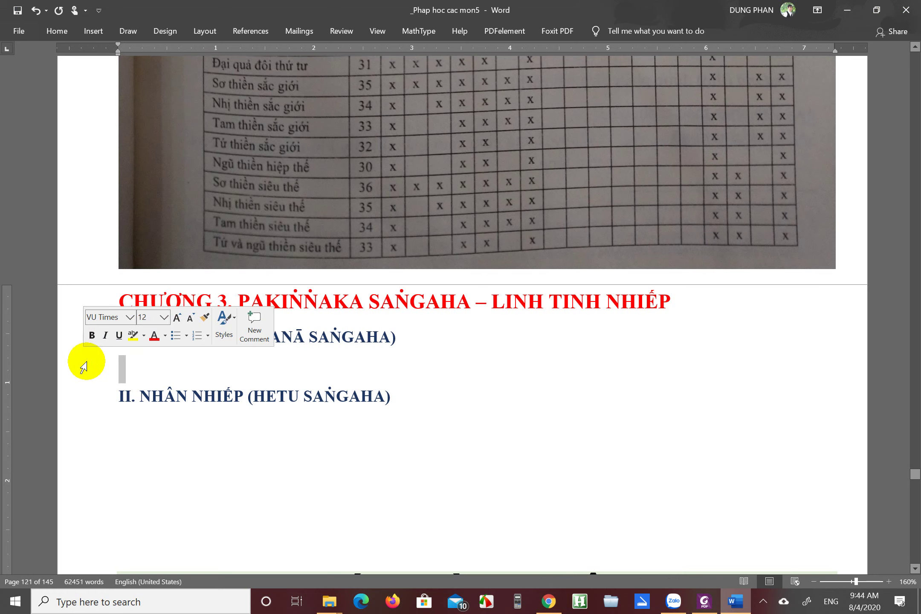
left_click(164, 336)
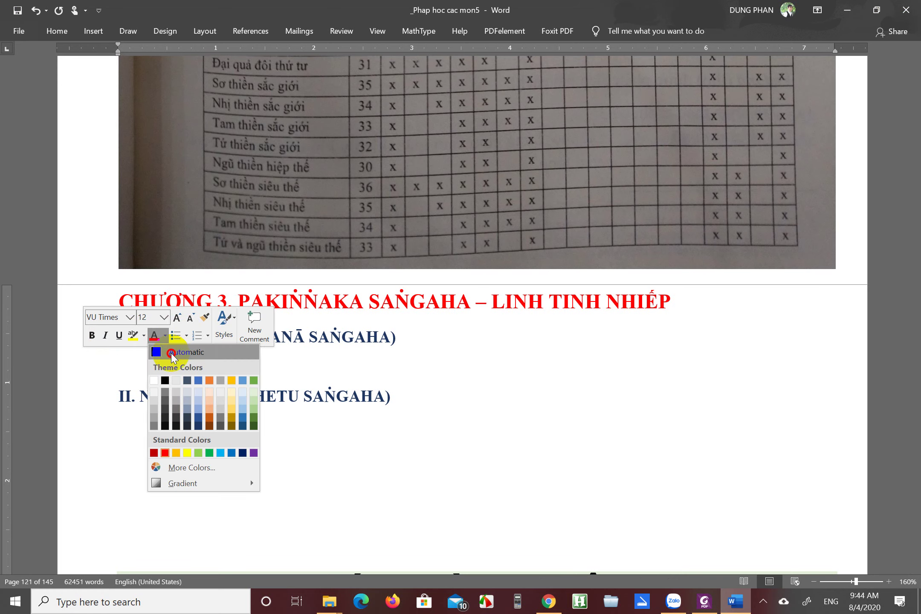
left_click(171, 352)
Write "Vedanā: hưởng, hứng chịu cảnh gọi là thọ;" under heading I and start a new line
type("V")
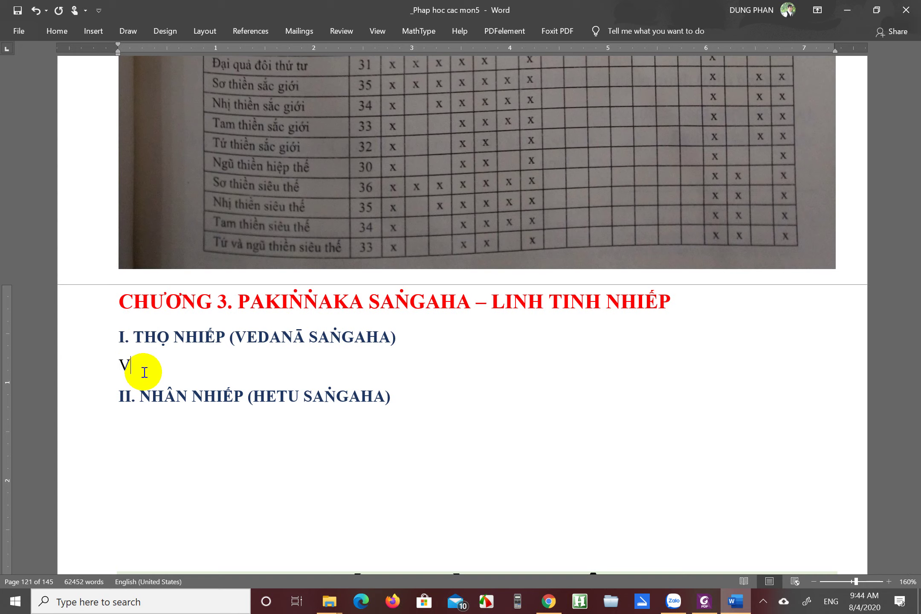
type("edan")
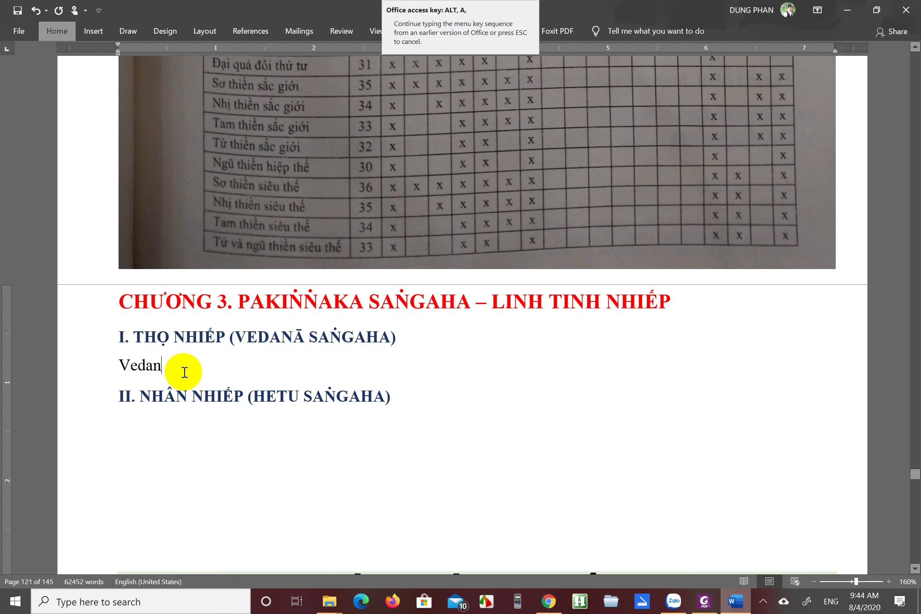
type("ā")
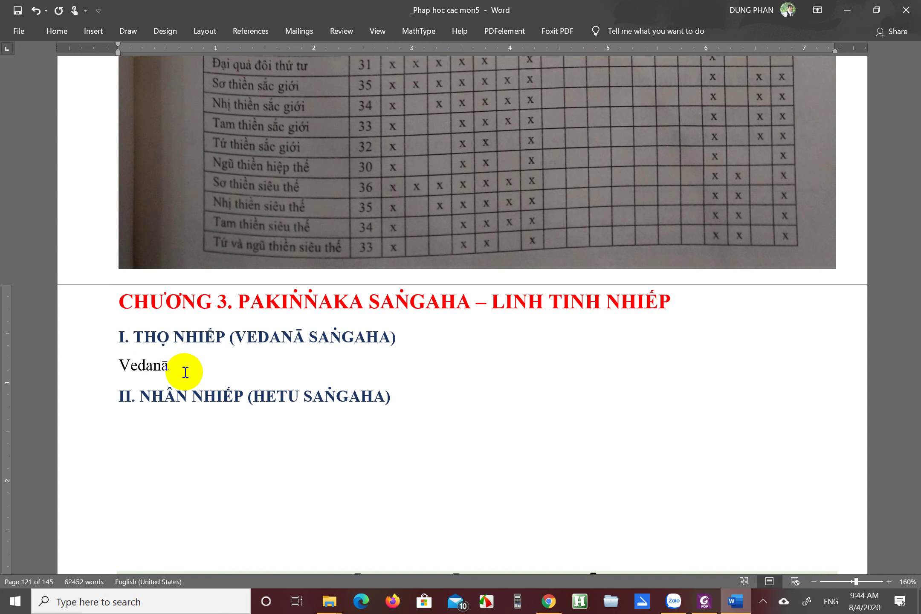
type(": hưởng, hứng")
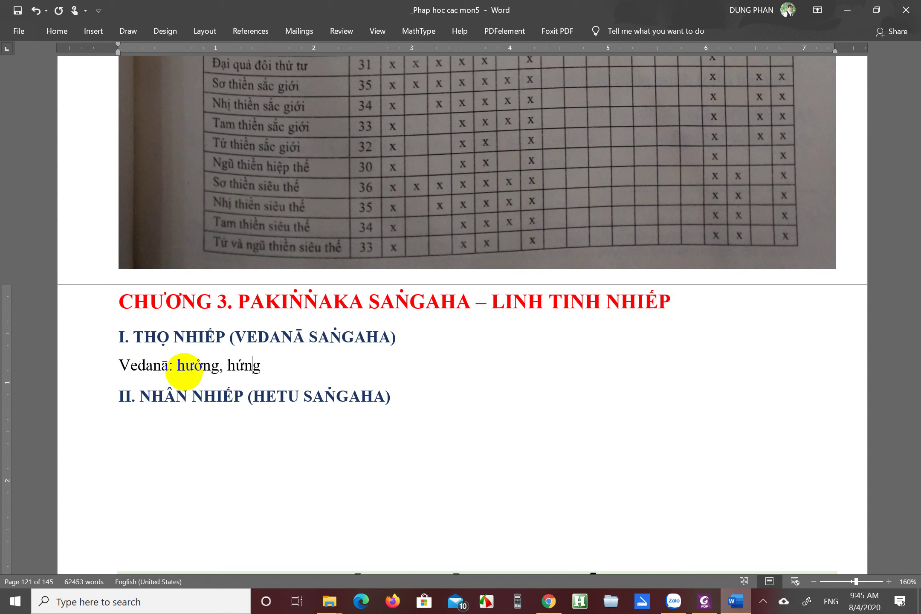
type(" chiịu cảnh goij là thọ")
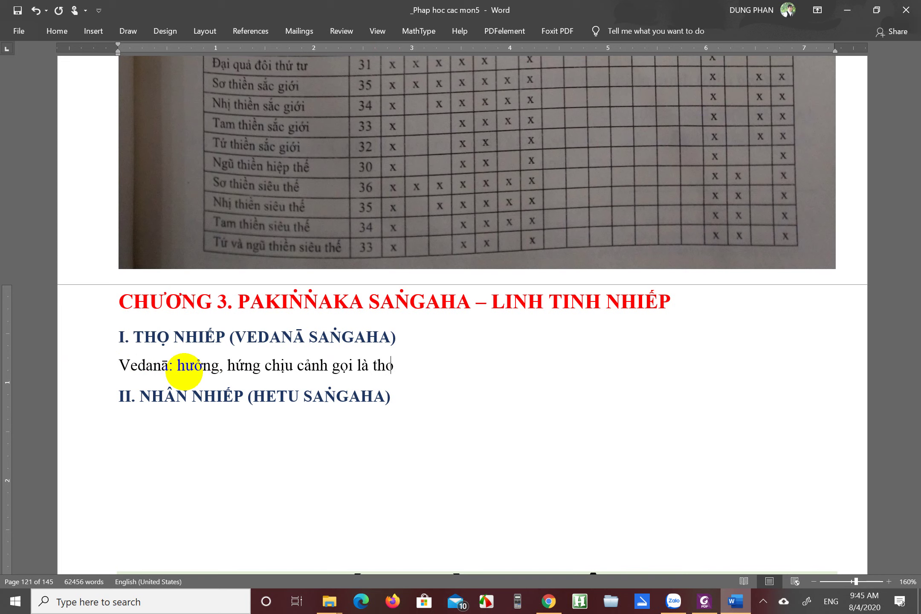
type(";")
key("Return")
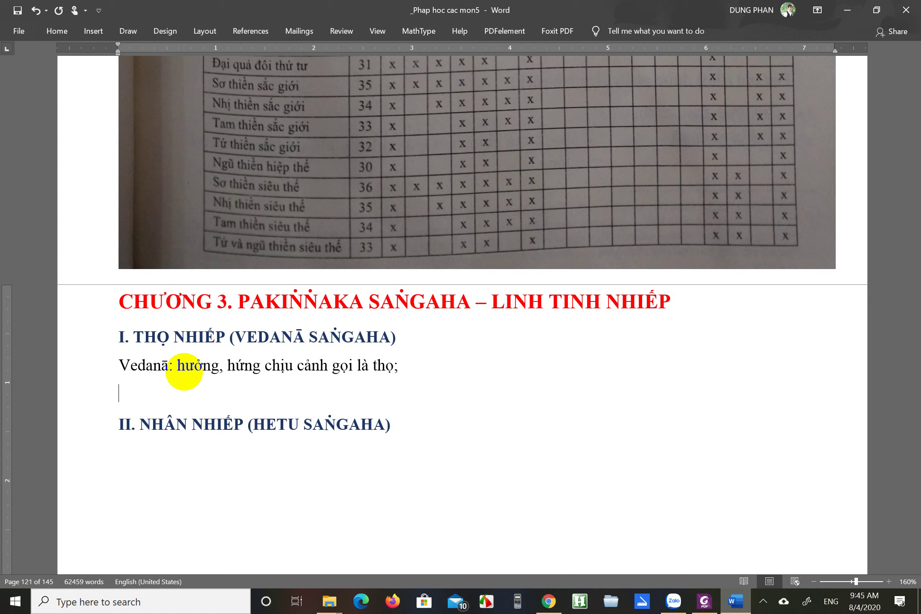
Add the line "Thọ được phân theo 2 cách:" below the Vedanā definition
type("Thọ được")
type(" phân th")
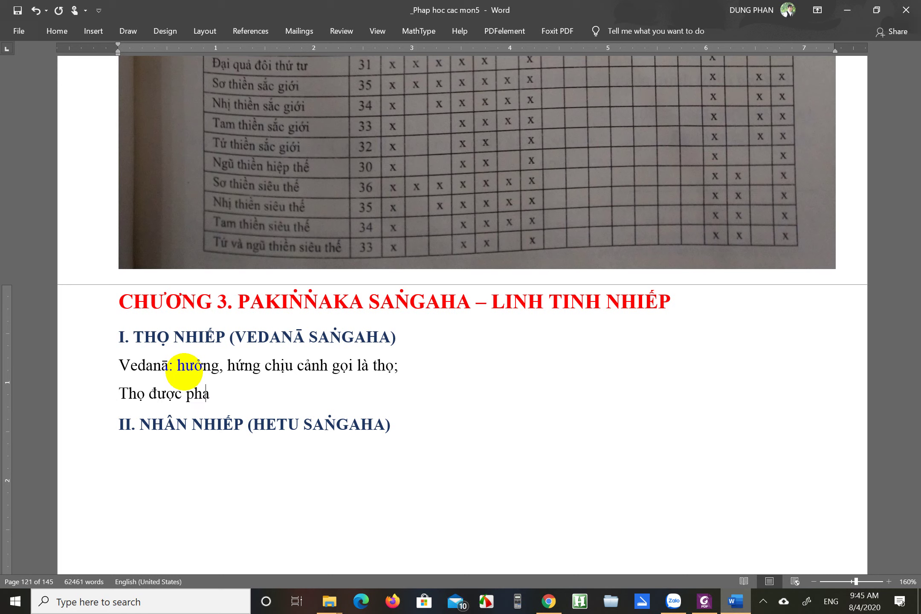
type("eo 2 cách:")
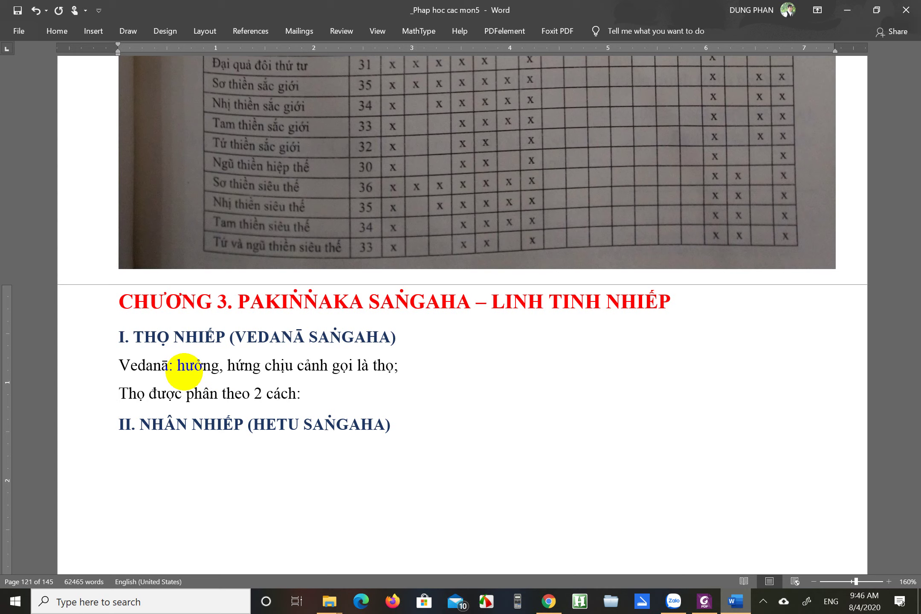
Add an indented item "|1. Thọ phân theo cảnh có 3:" on a new line and start another line beneath it
key("Return")
key("Tab")
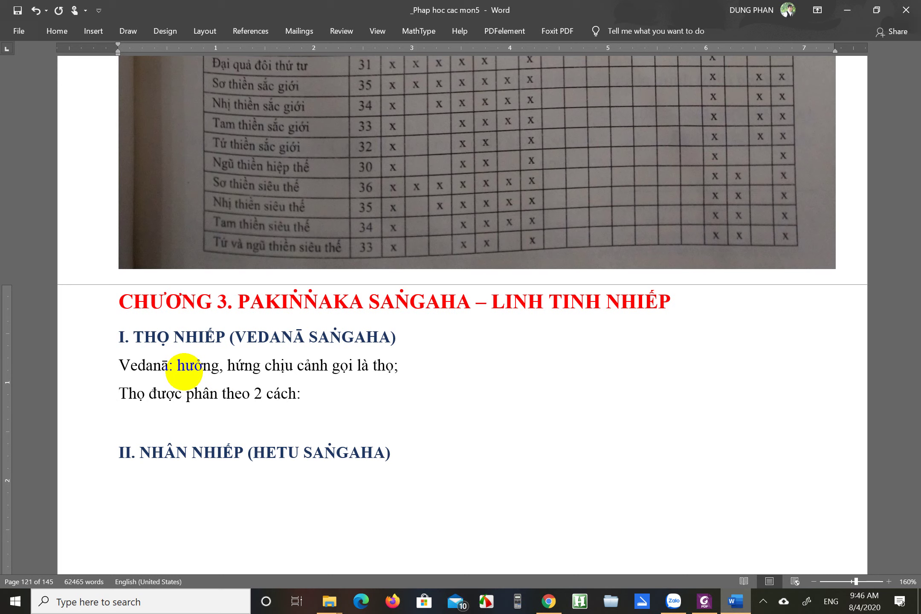
type("1. Thọ")
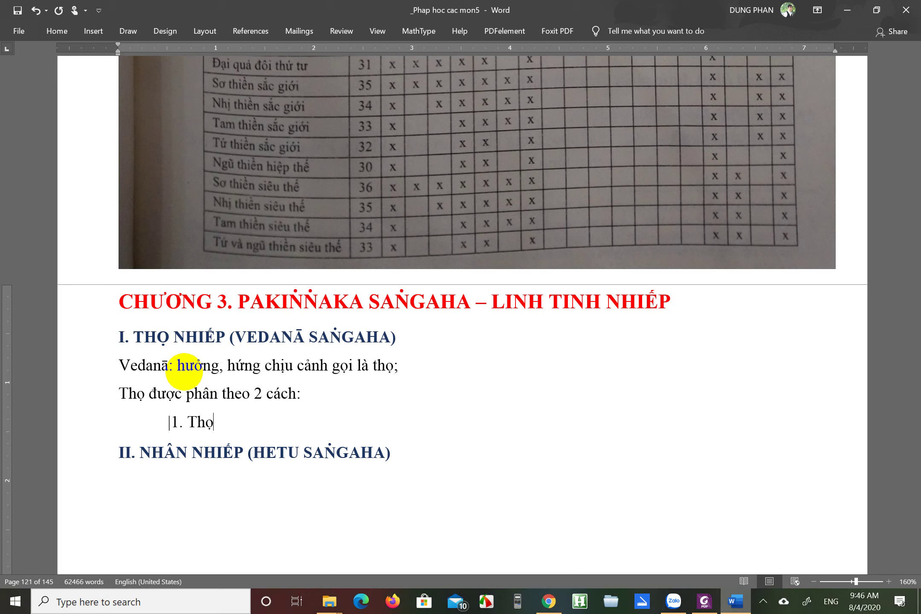
type(" phân theo")
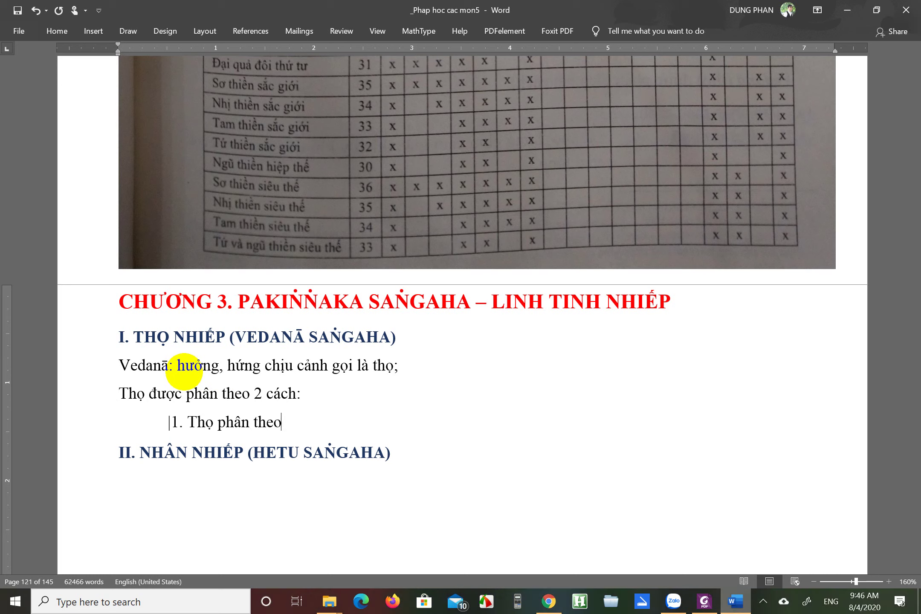
type(" cảnh có 3:")
key("Return")
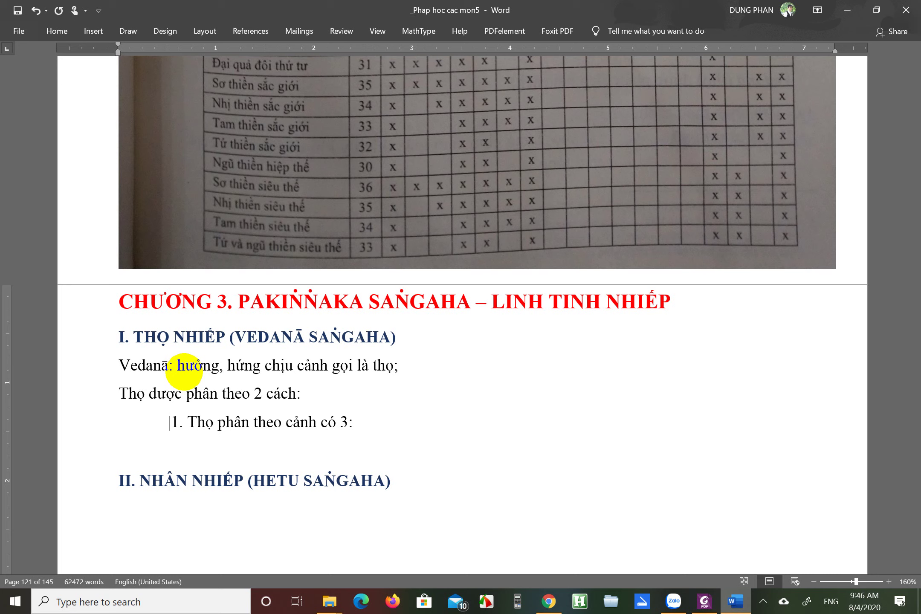
Write the sub-item "[1] Sukha vedanā: lạc thọ hứng chịu cảm giác thích ý", using the Vietnamese keyboard layout after "vedanā"
type("[1] Sukha vedanā")
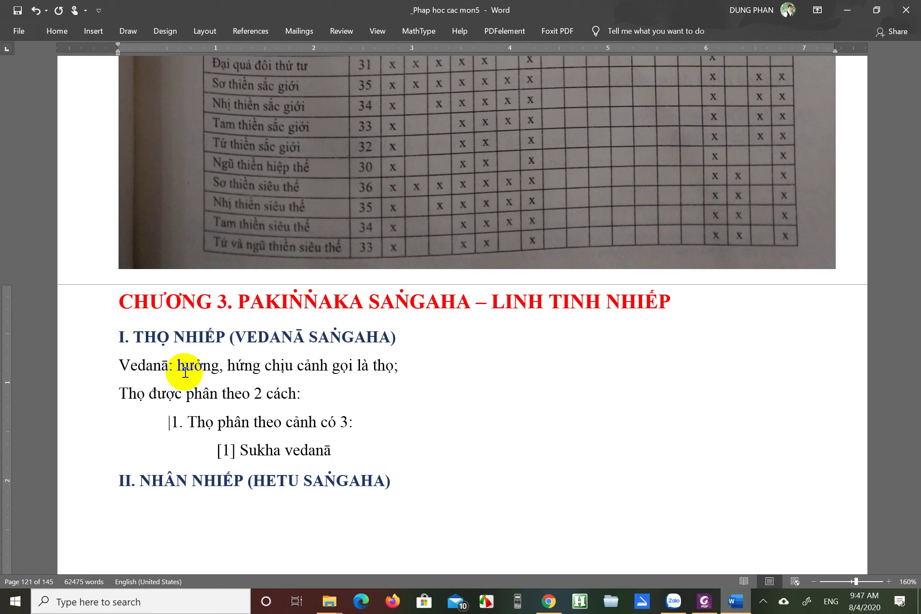
key("super+space")
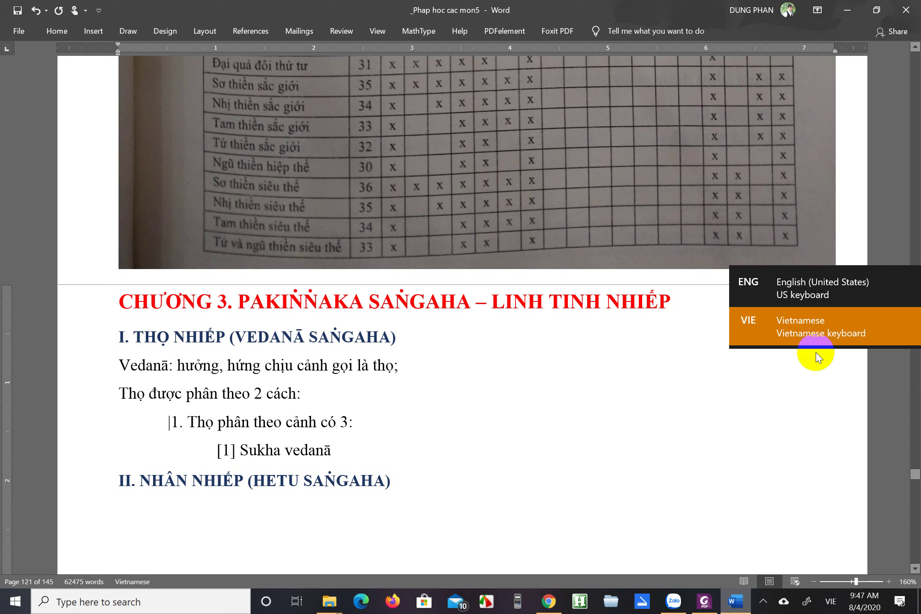
left_click(804, 335)
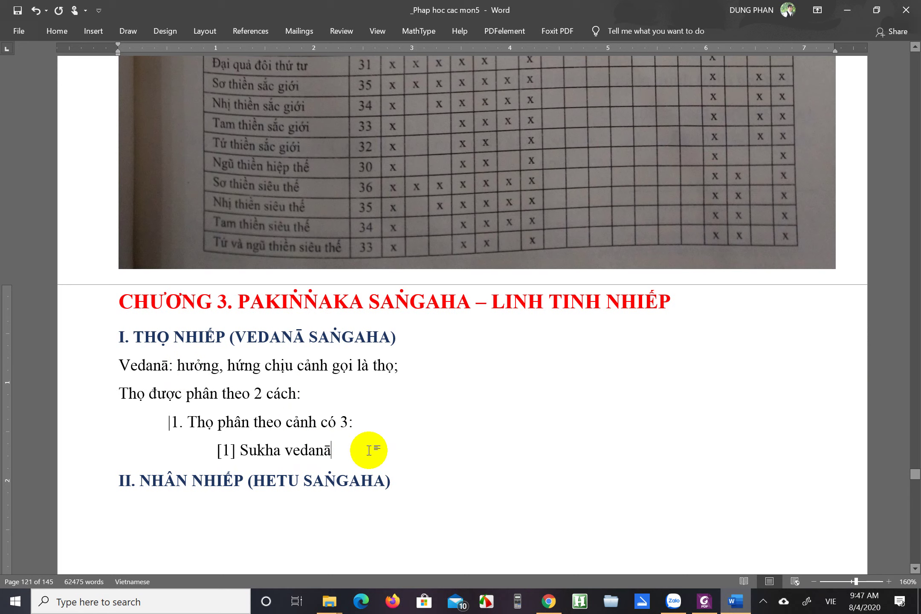
type(": ")
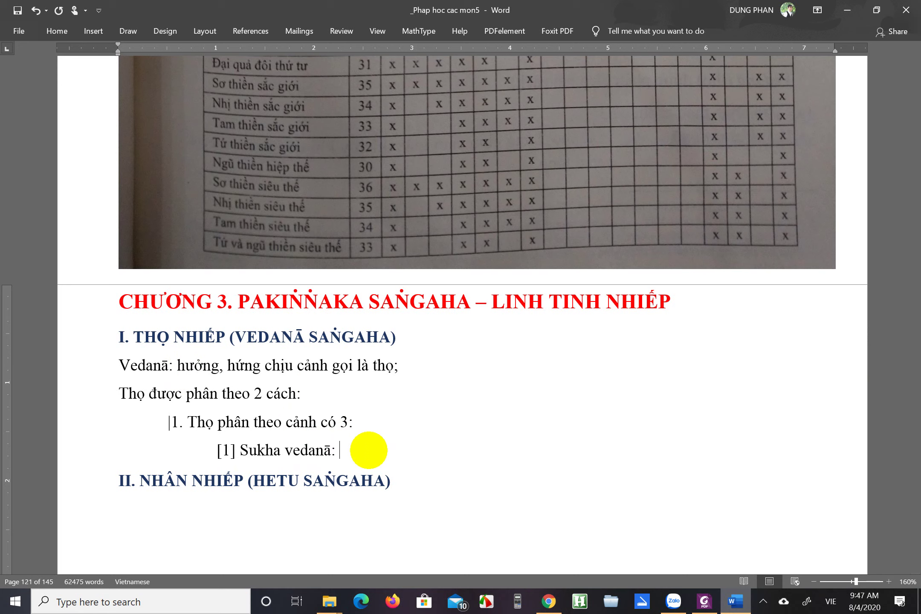
type("lạc thọ")
type(" hứng chịu c")
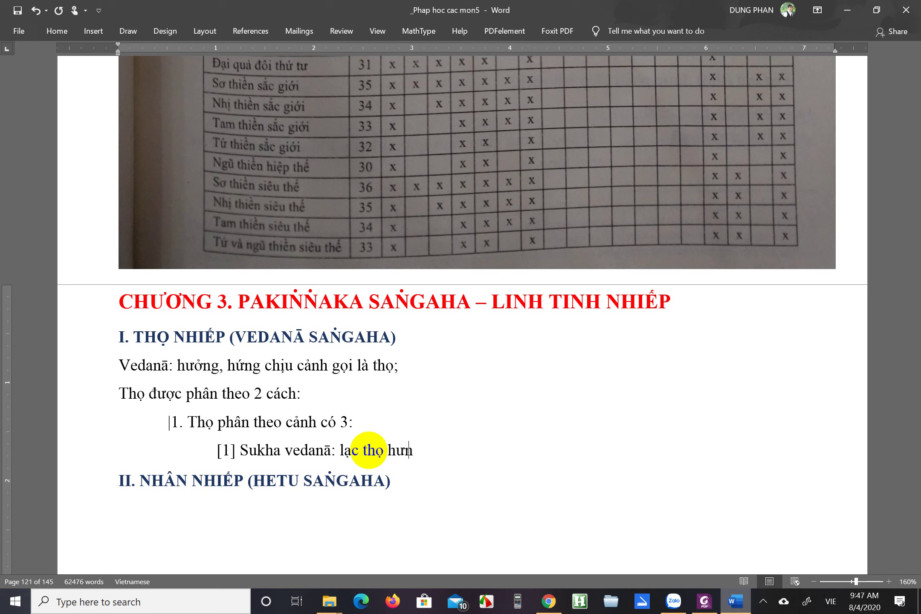
type("ảm giác thích y")
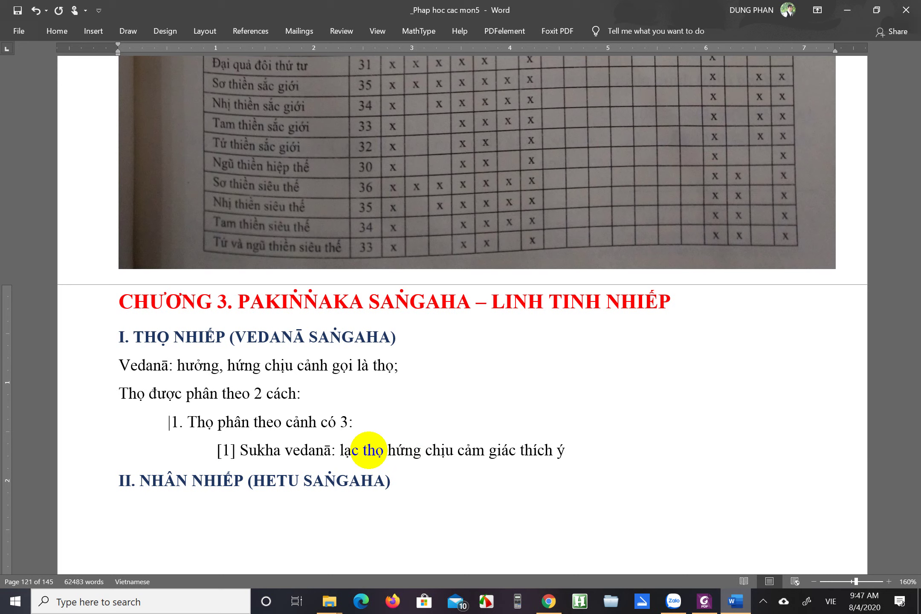
Complete item [1] with "khi tiếp xúc với cảnh vừa lòng." and start a new doubly indented line below it
type("khi tiêps s")
key("BackSpace")
type("xúc")
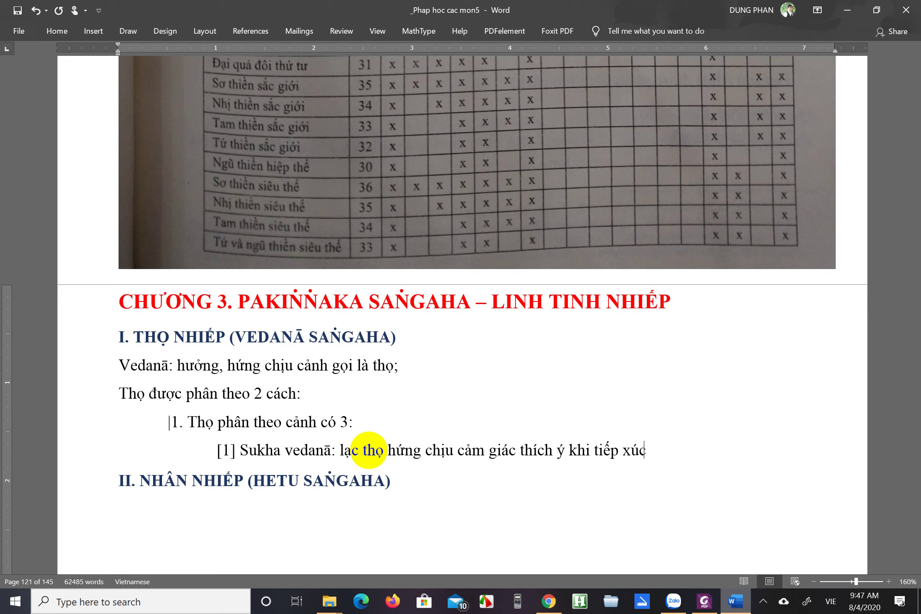
type(" với canhr vuwaf lon")
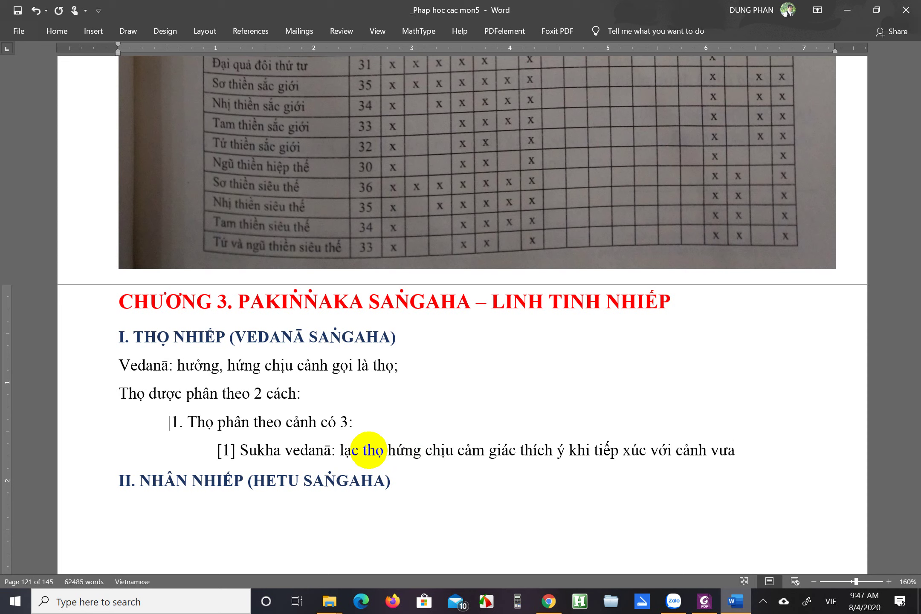
type("gf.")
key("Return")
key("Tab")
key("Tab")
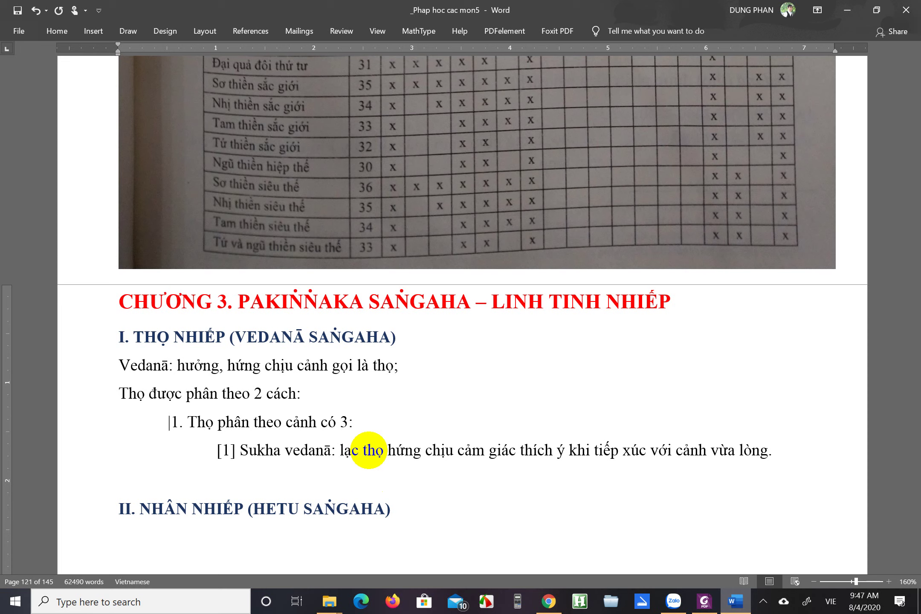
Write the sub-item "[2] Dukkhā vedanā: khổ thọ hứng chịu cảm giác đau đớn"
type("[2]")
type("Dukkhā")
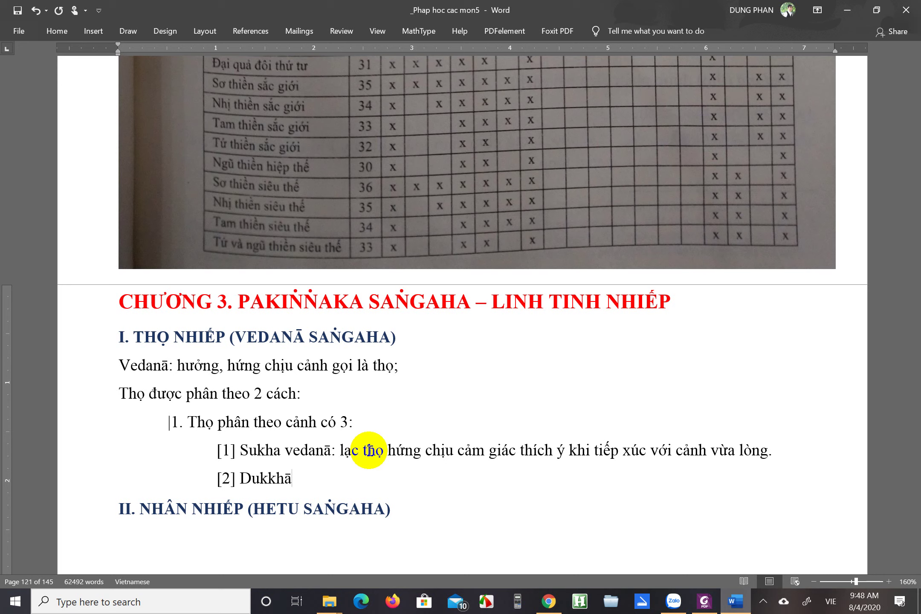
type("vedanā:")
type("khổ thọ hứng chiuhj")
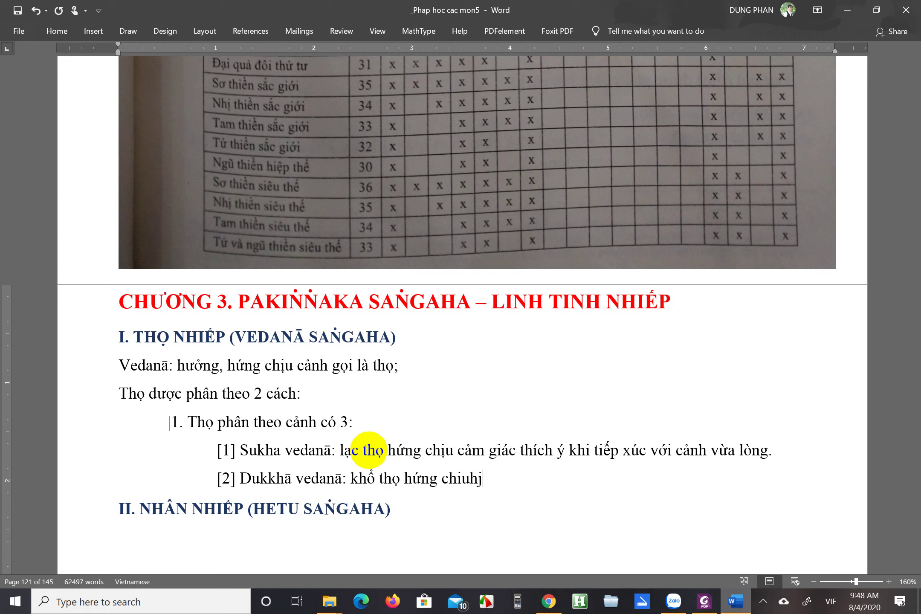
key("BackSpace")
key("BackSpace")
type("j cảm gia")
type("c đau đớn")
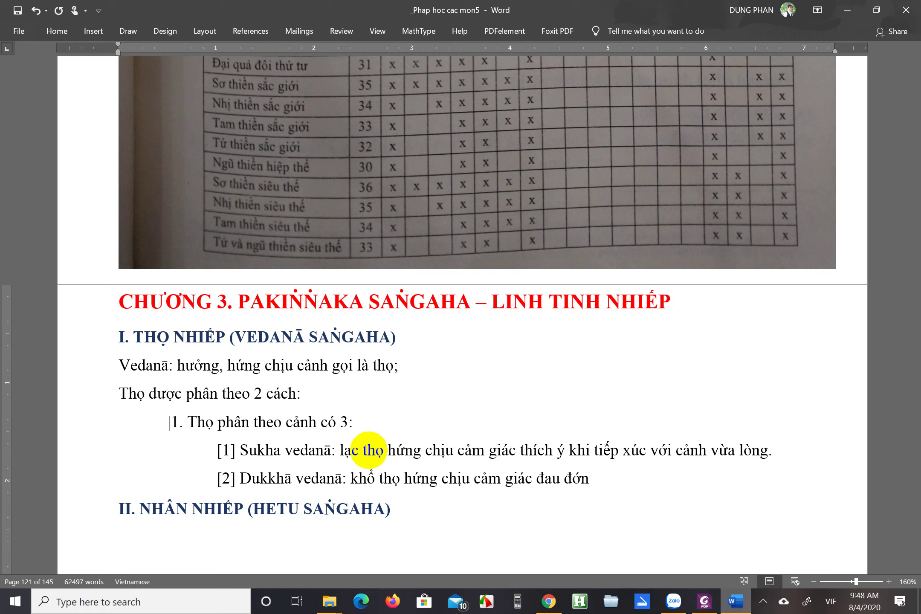
Complete item [2] with ", buồn phiền khi tiếp xúc với cảnh không vừa lòng." and start another doubly indented line
type(", buồn phiền")
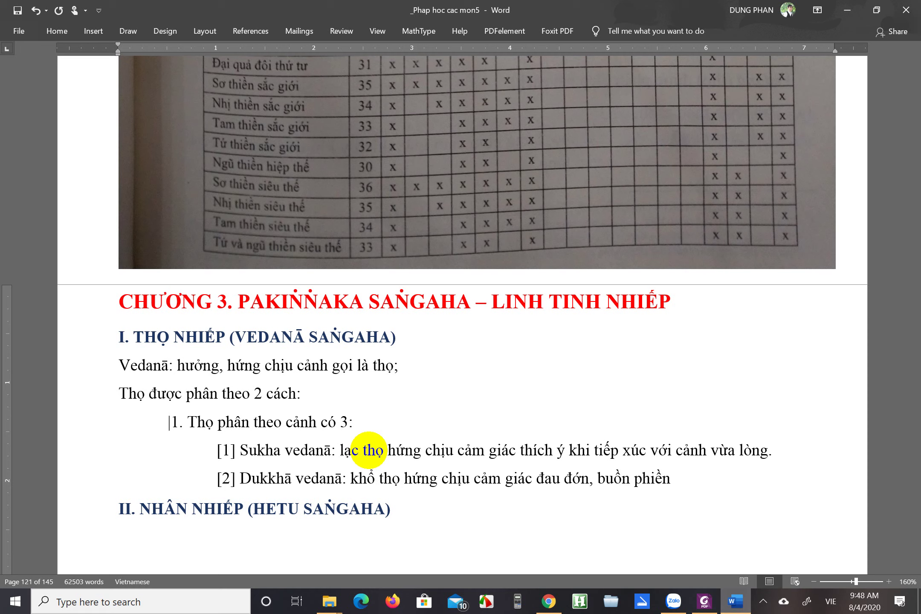
type(" khi tiếp xúc")
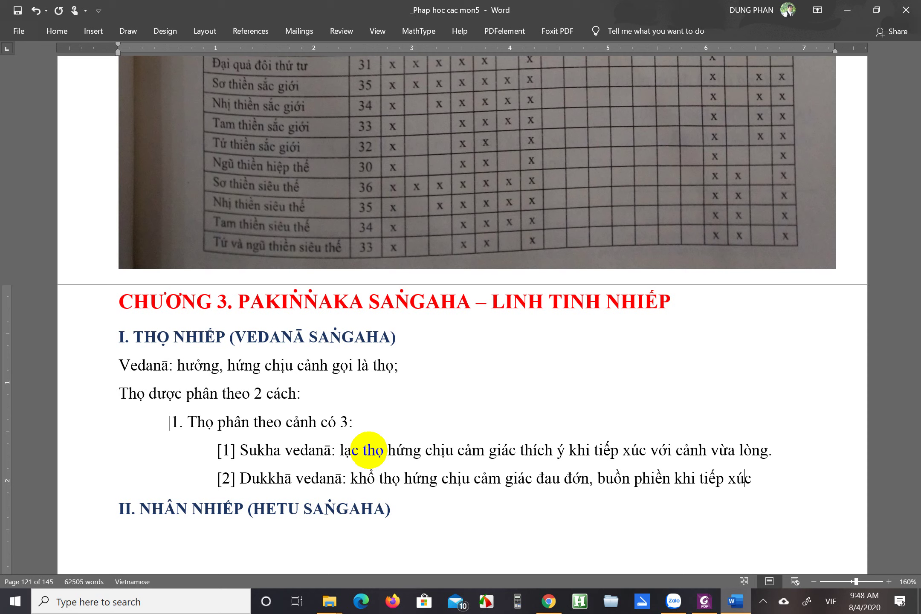
type(" với cảnh không vừa lon")
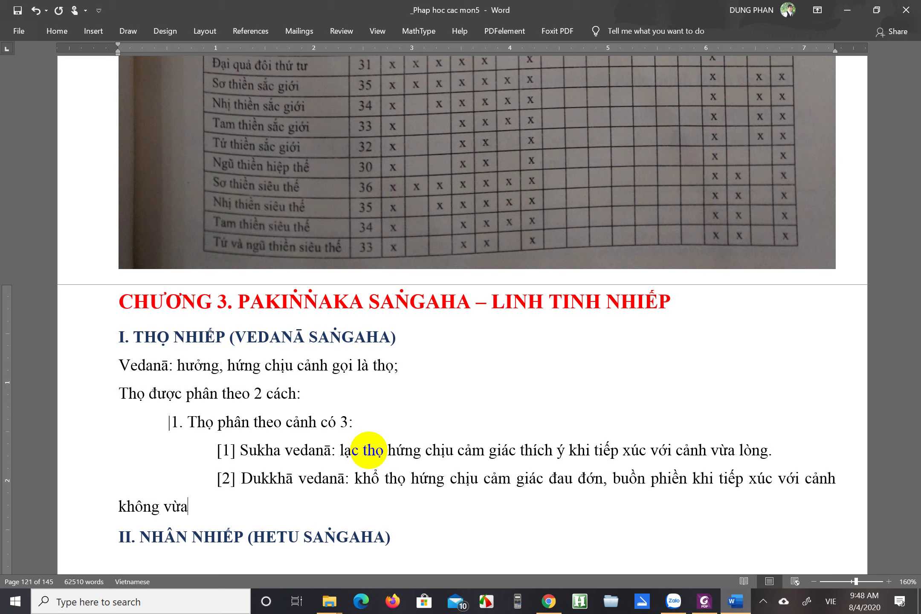
key("BackSpace")
key("BackSpace")
key("BackSpace")
type("òng.")
key("Return")
key("Tab")
key("Tab")
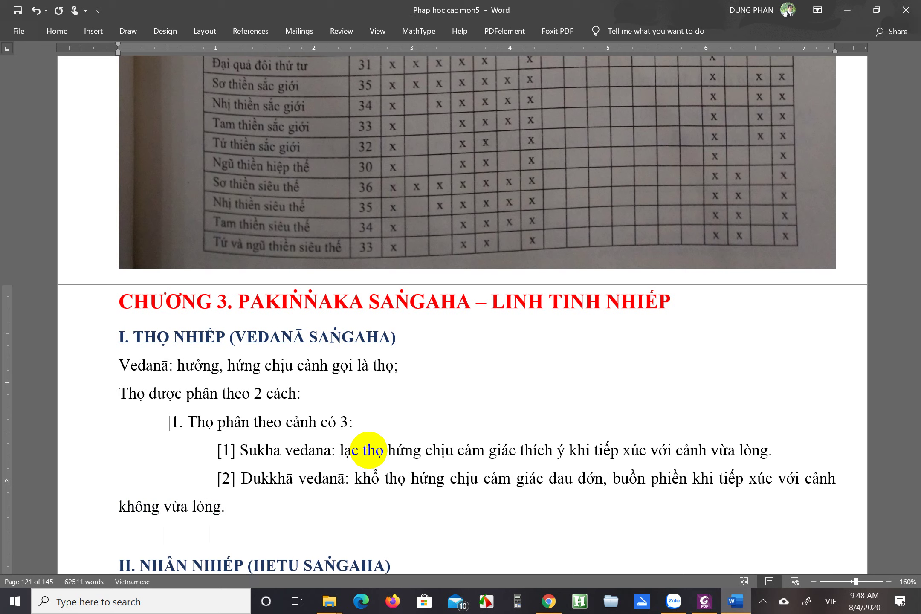
Write the sub-item "[3] Upekkhā vedanā: xả thọ hay cảm giác trung bình tức không lạc không khổ"
type("[3] Upekkh")
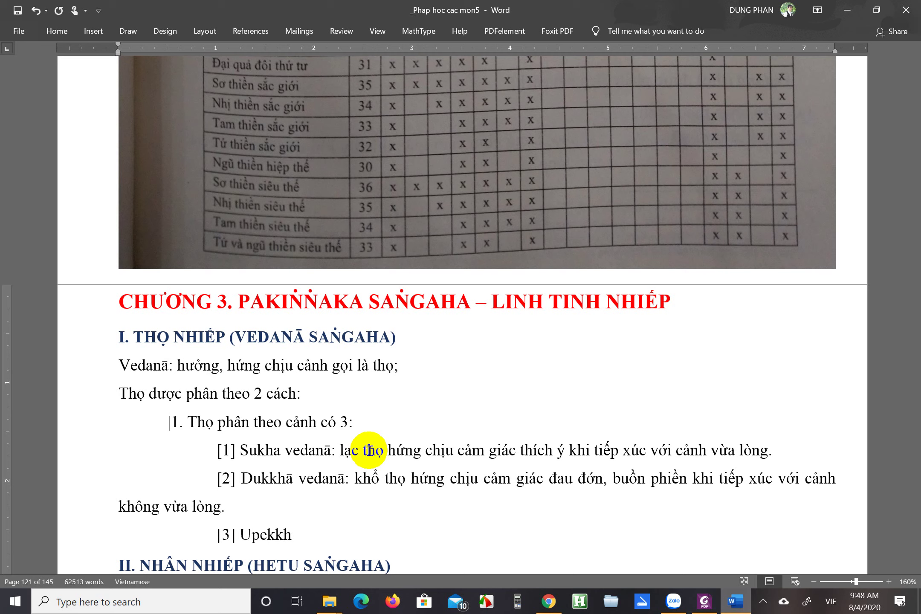
type("ā vedanā: ")
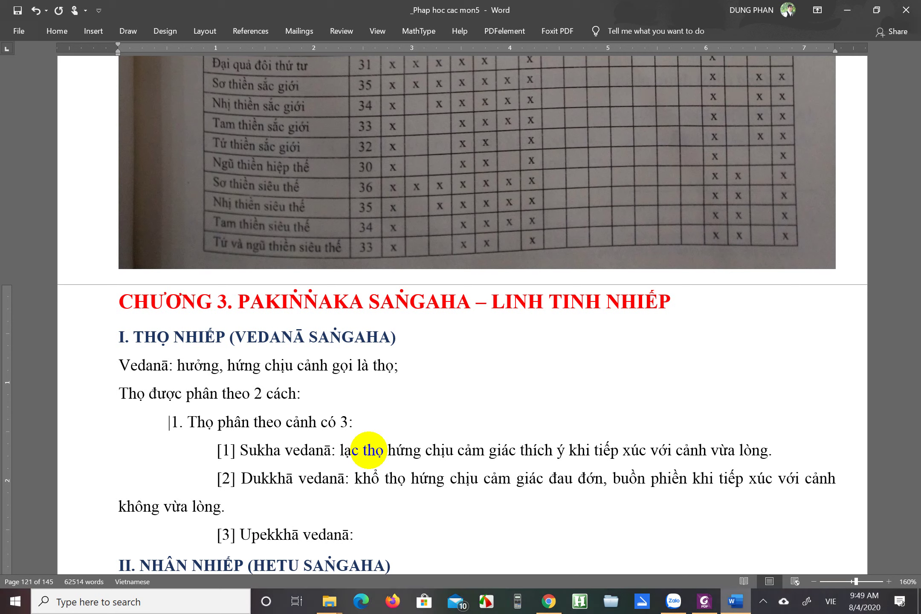
type("xả thọ hay cảm giác")
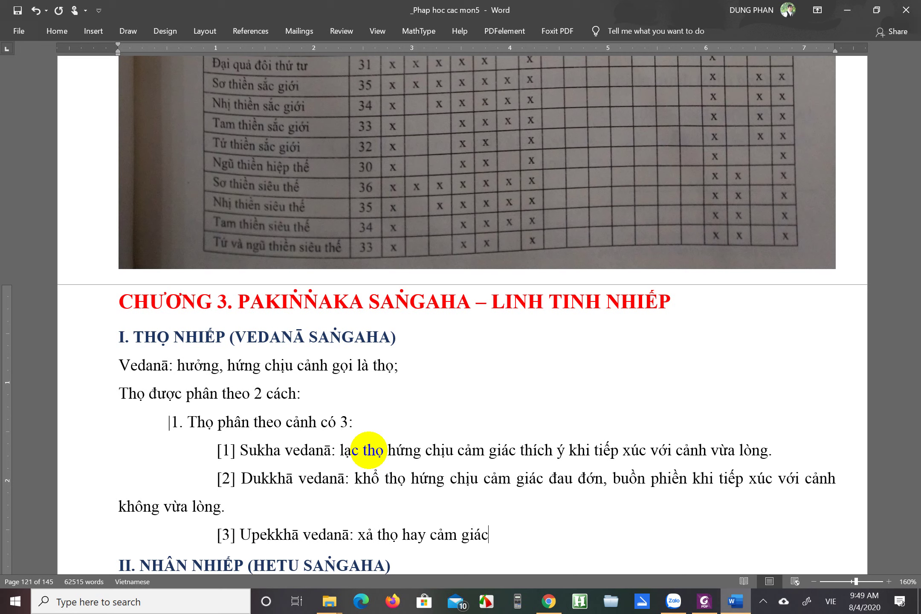
type(" trung bình t")
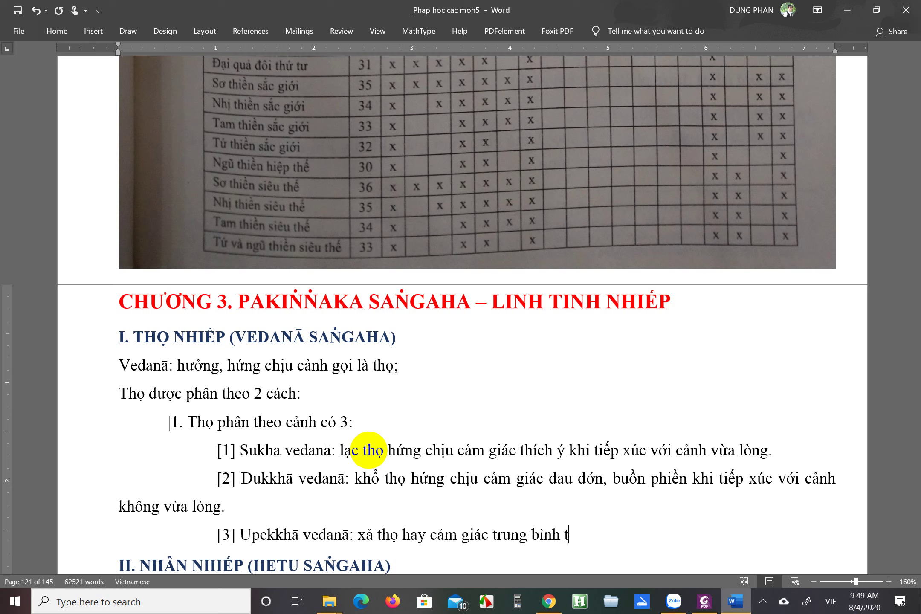
type("ưc không l")
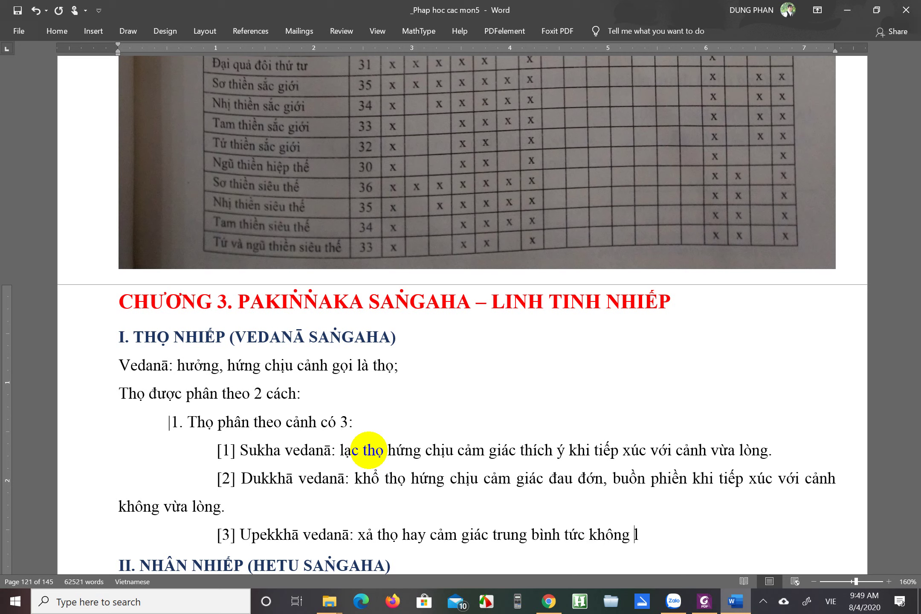
type("ạc không khổ")
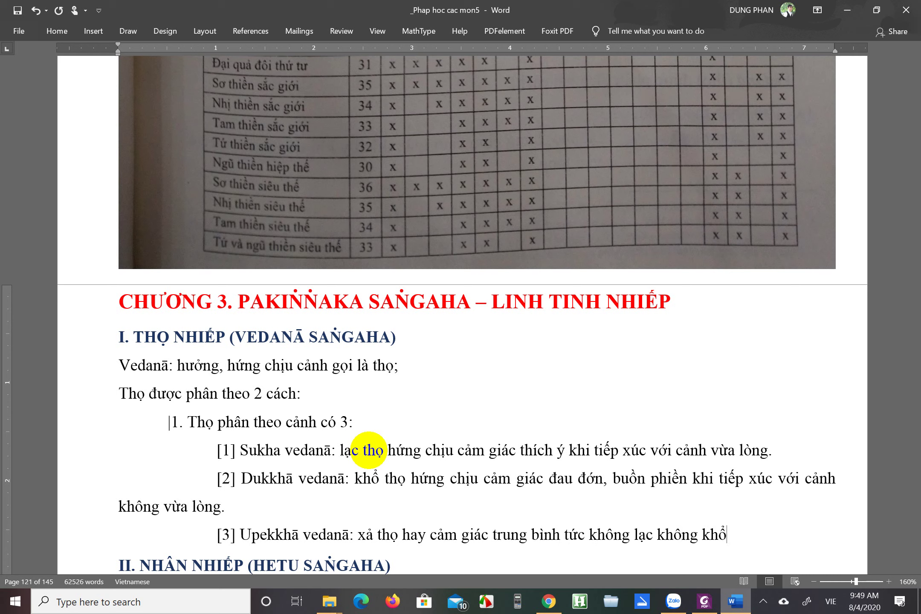
Complete item [3] with "; được trải nghiệm khi tiếp xúc với cảnh chẳng phải vừa lòng hay không vừa lòng."
type("; được tra")
type("i ngh")
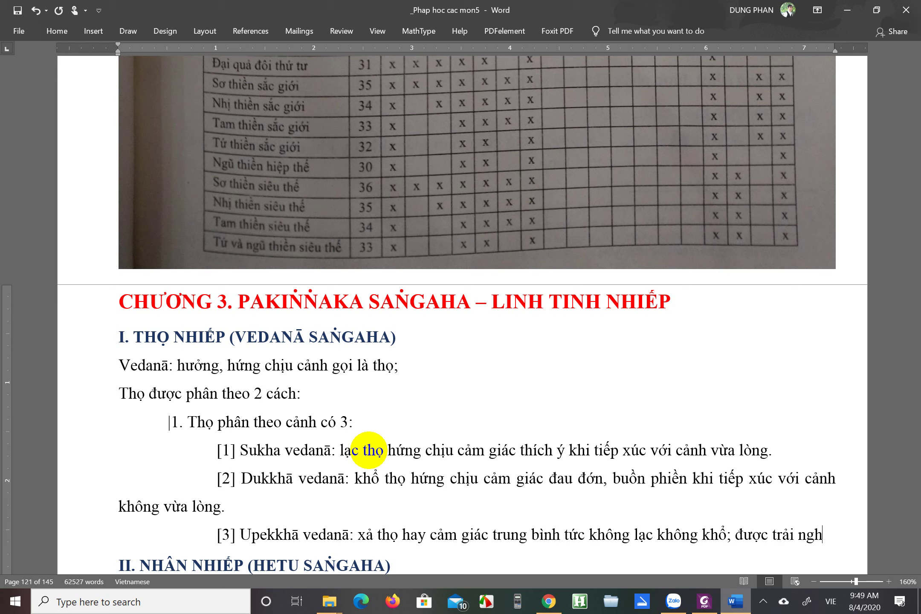
type("iệm khi tiếp")
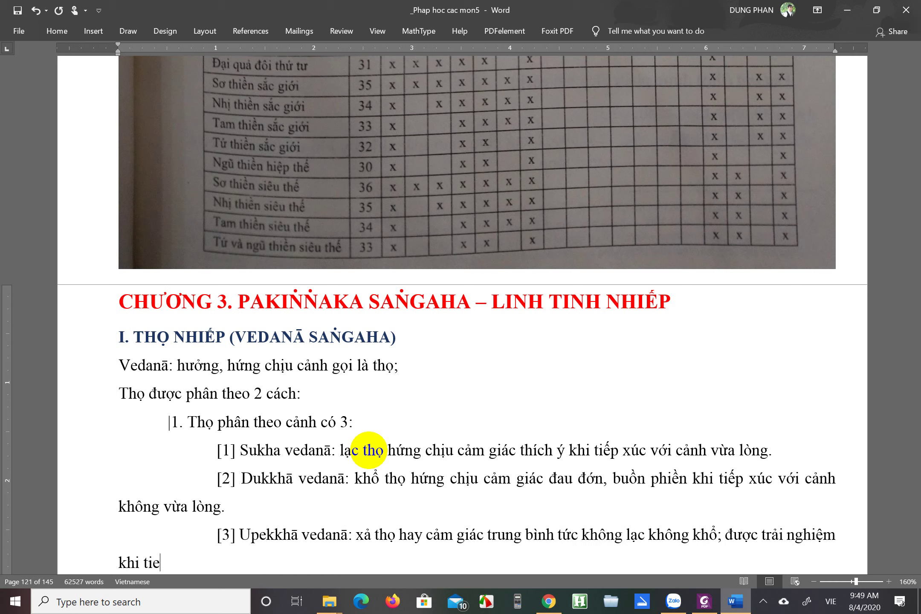
type(" xúc với caảnh")
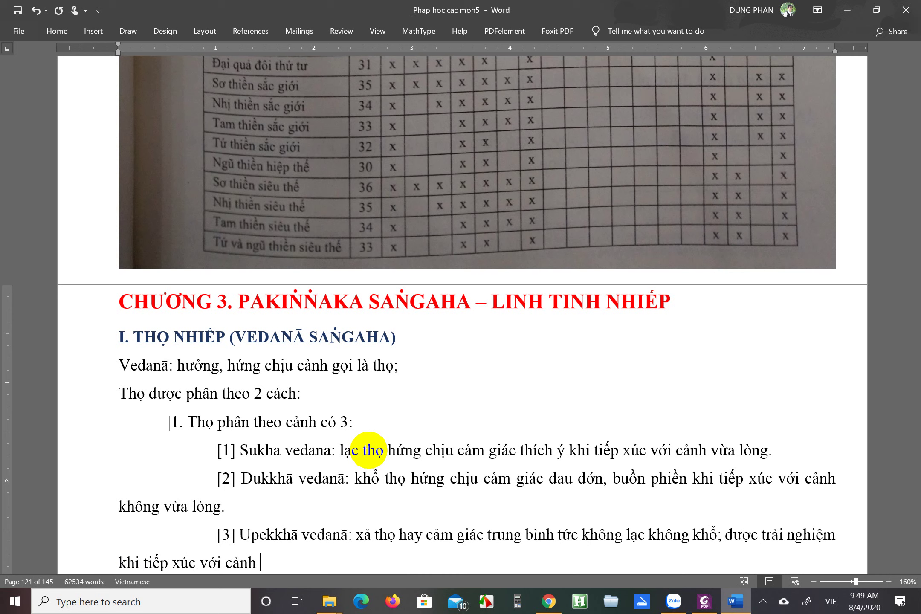
type(" chẳng phả")
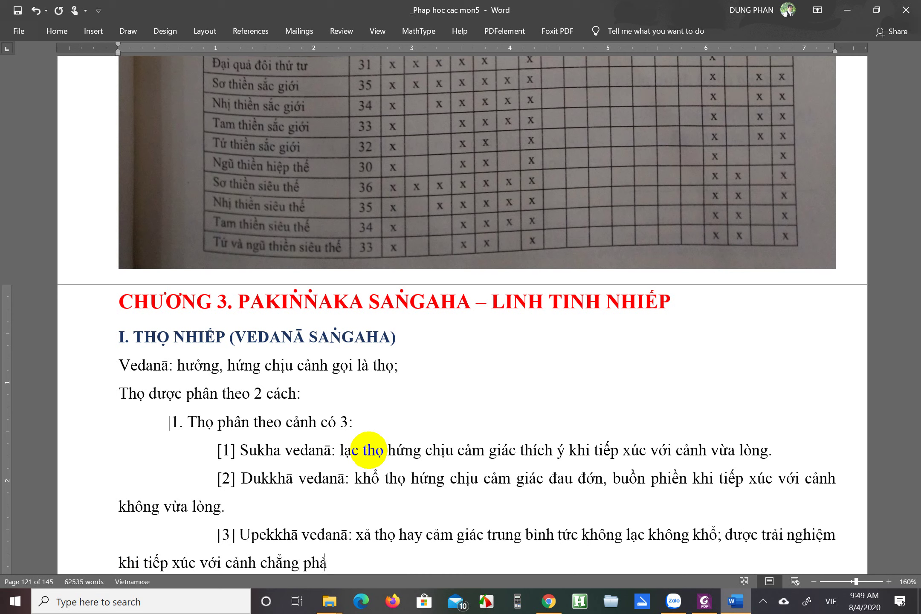
type("i vừa lòng hay hộ")
key("BackSpace")
key("BackSpace")
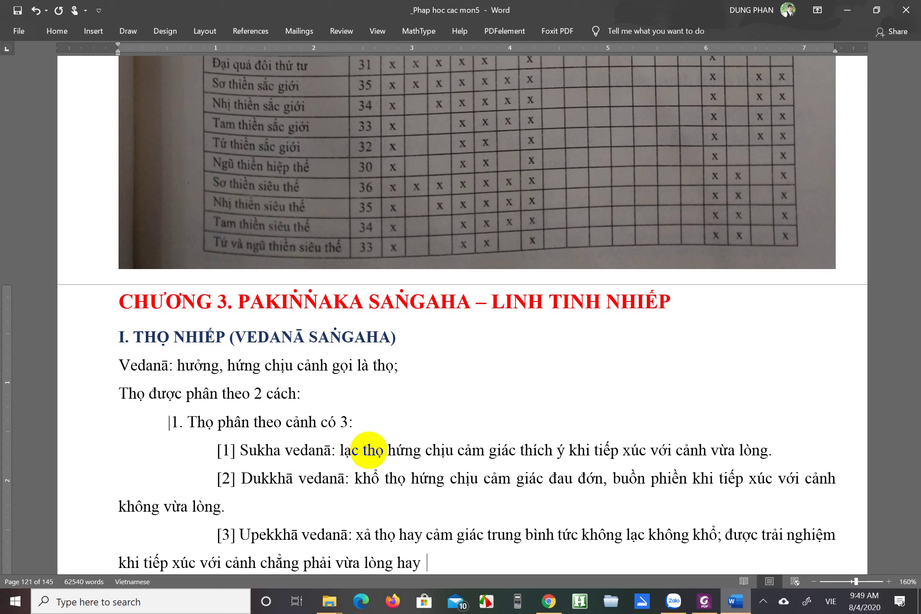
type("không vưa")
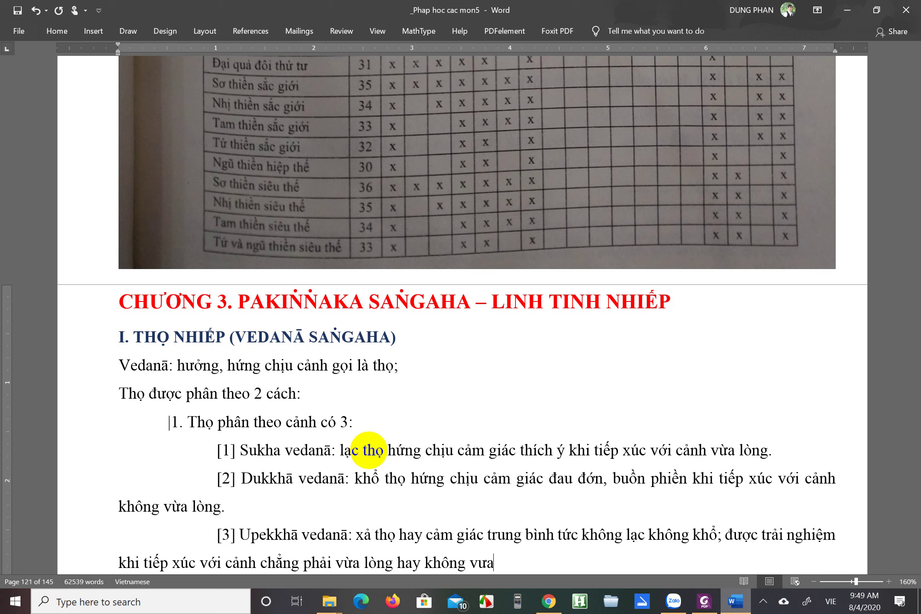
type("f lòng.")
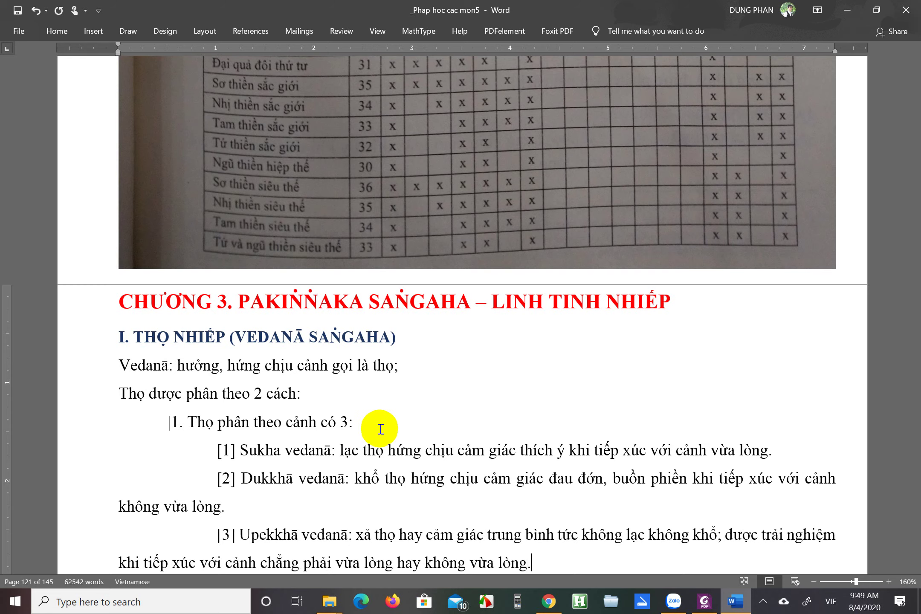
Add an empty line below item [3] and highlight the line "|1. Thọ phân theo cảnh có 3:" in yellow
scroll(410, 337, "down", 3)
key("Down")
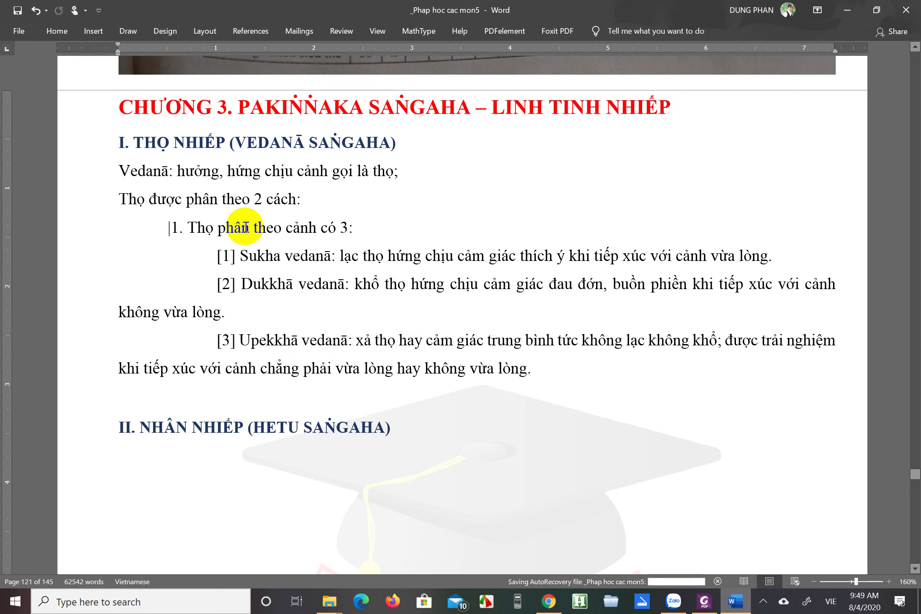
left_click(77, 234)
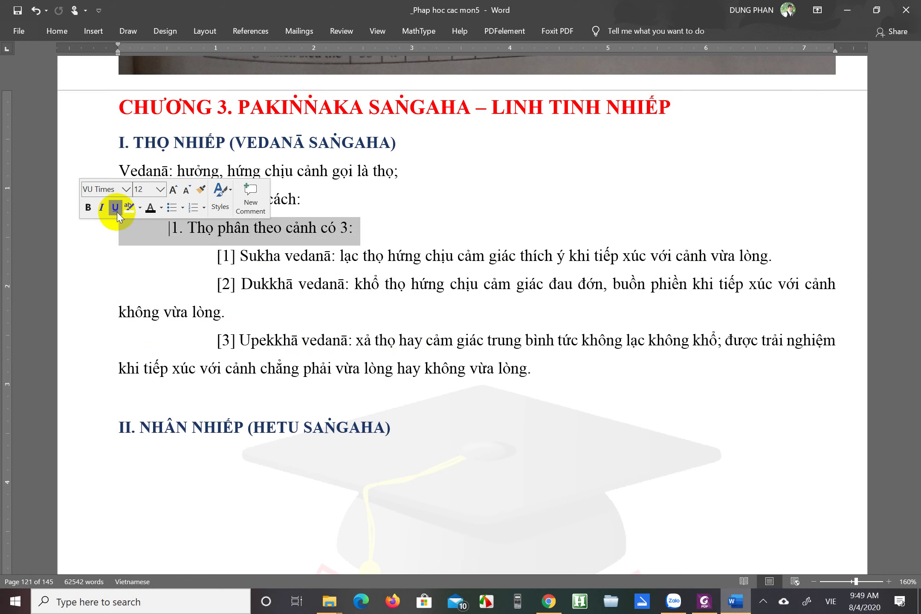
left_click(89, 208)
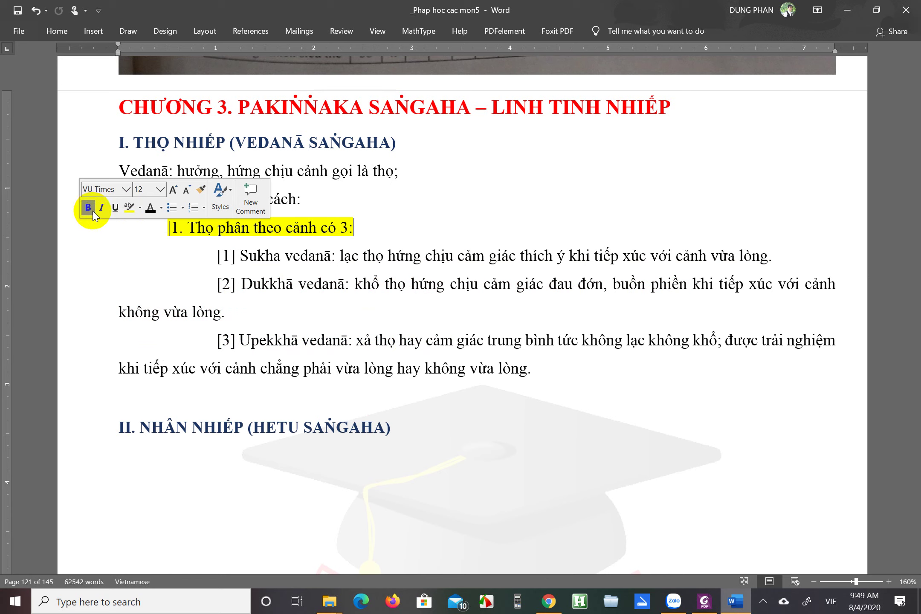
left_click(68, 221)
Begin an indented purple note "-> Khi thọ" below item [3], with an empty line after it
left_click(204, 393)
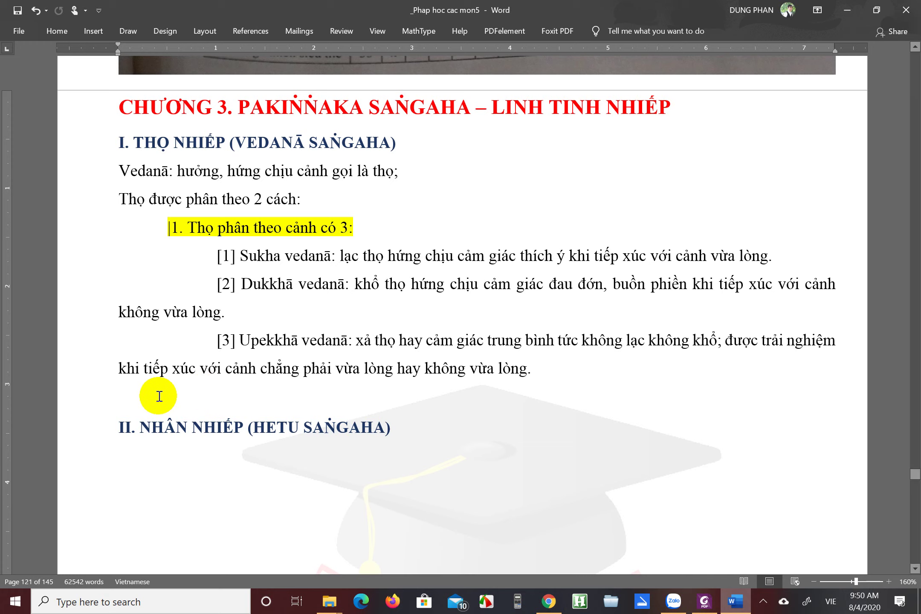
type("->")
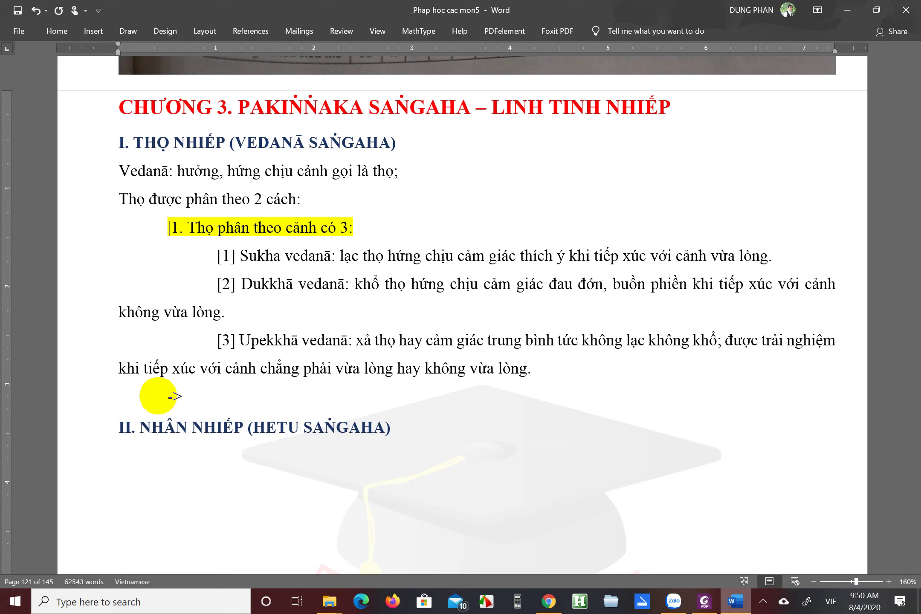
key("Return")
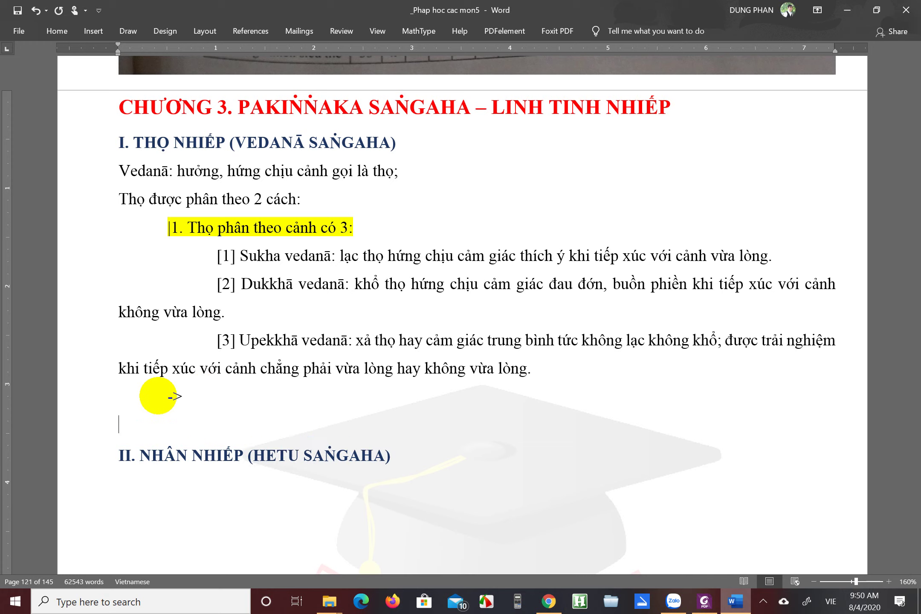
left_click(84, 391)
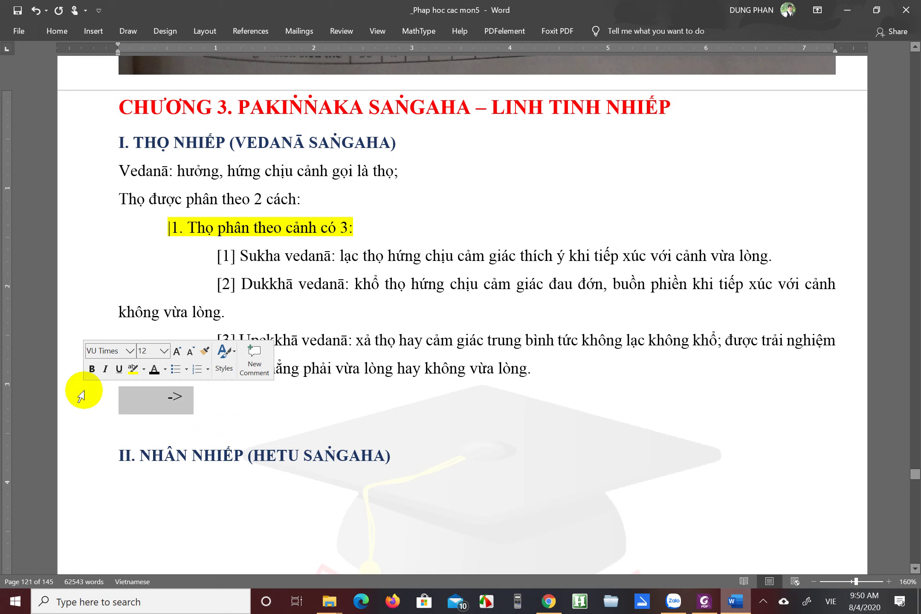
left_click(166, 369)
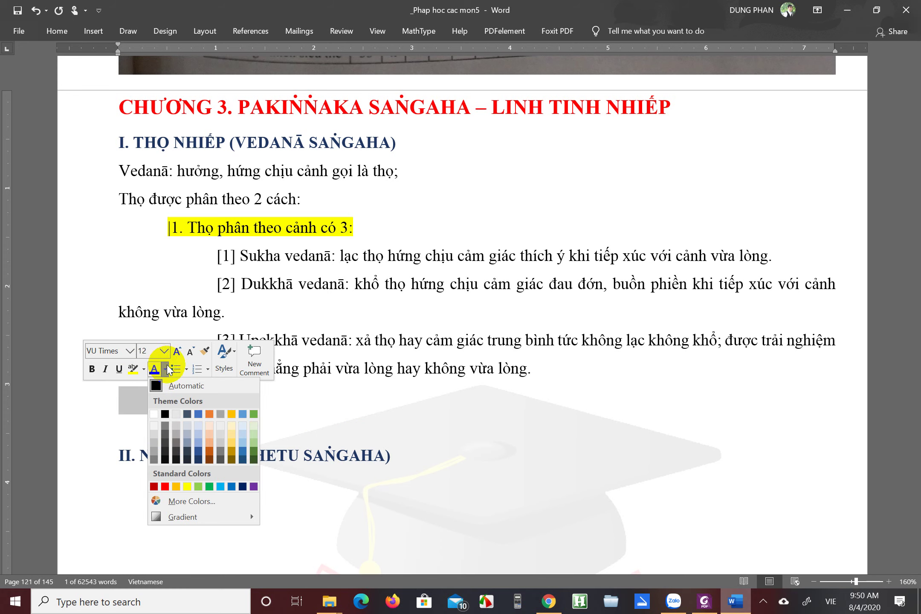
left_click(247, 487)
left_click(198, 399)
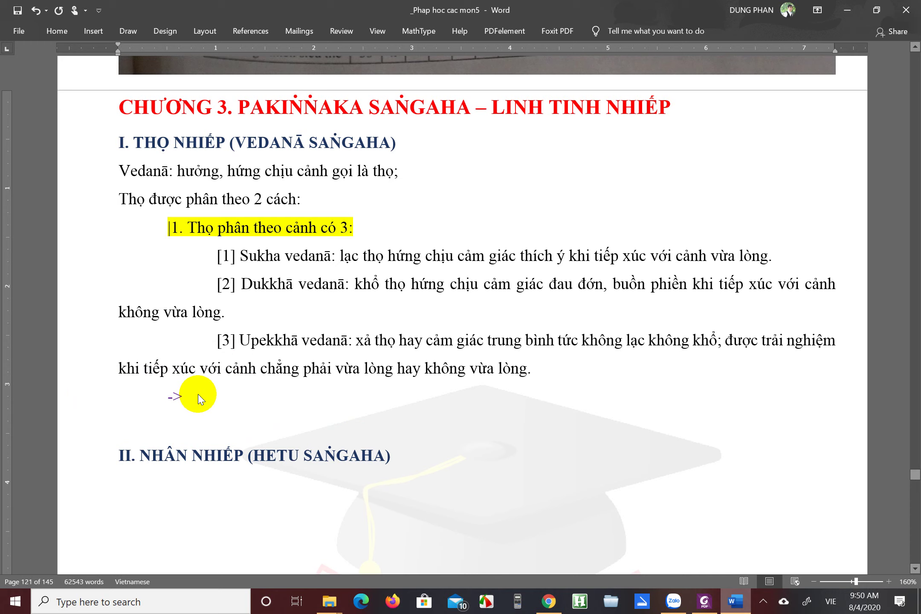
type("Khi thọ")
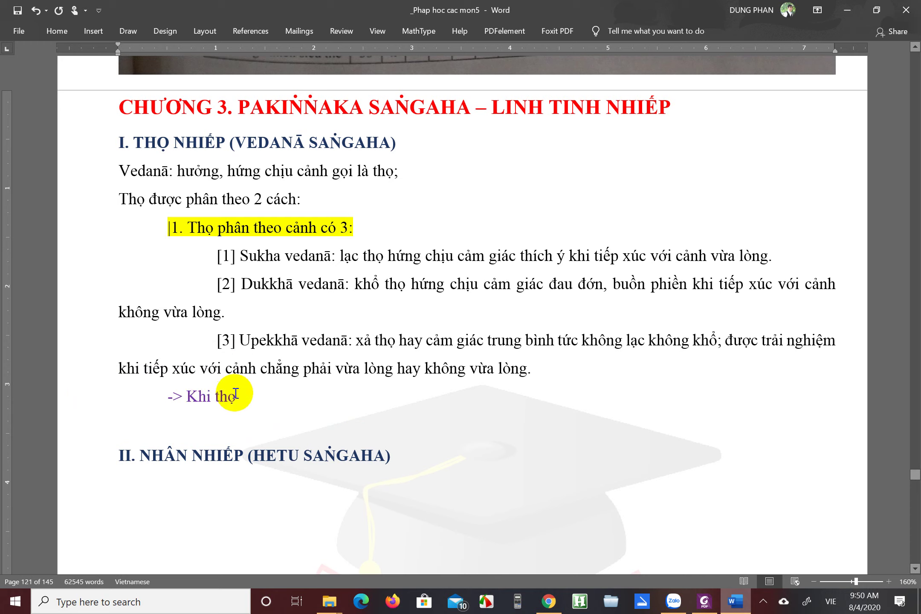
Switch to Chrome and reload the disconnected Google Meet class page
left_click(536, 601)
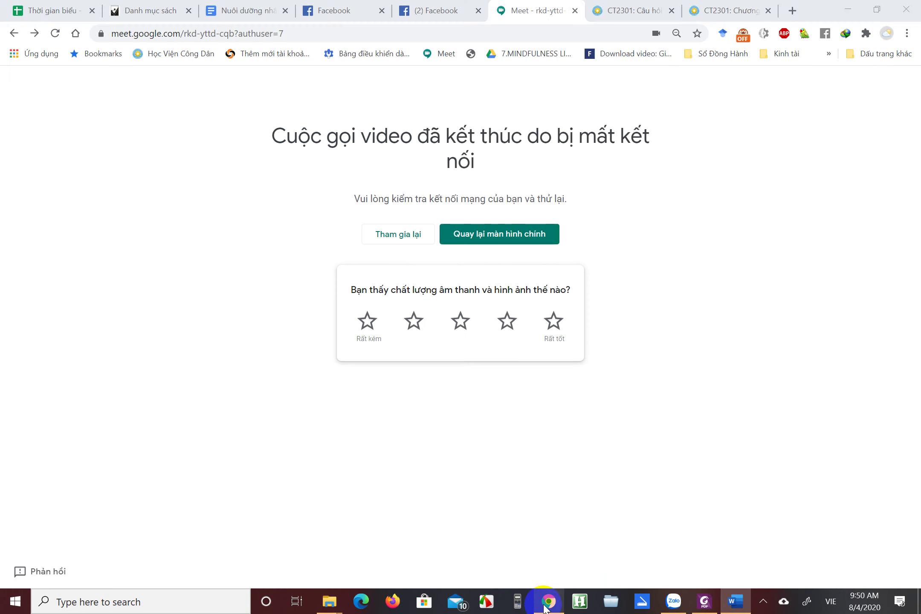
left_click(55, 33)
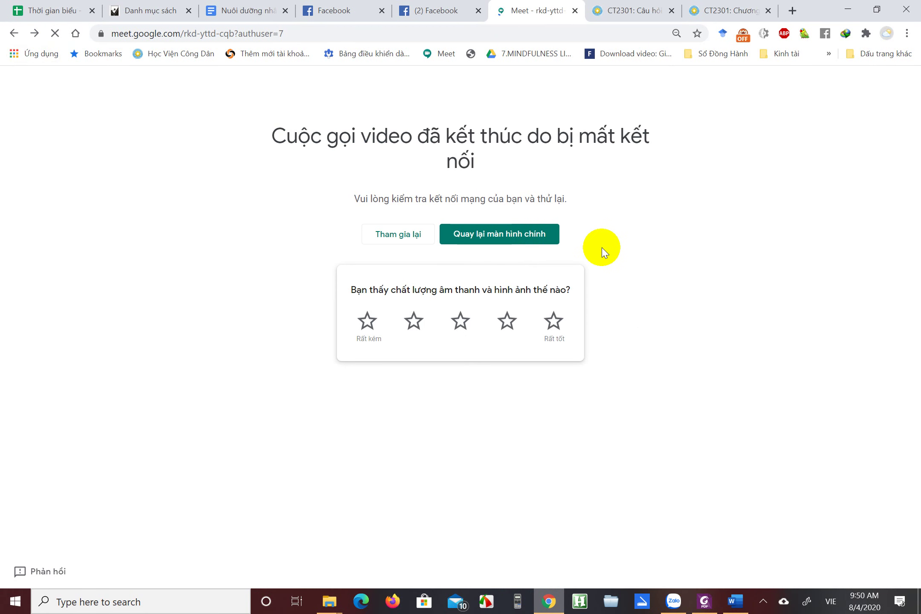
Switch to Word and continue the purple note with "chia theo cảnh là nói đến không gian siêu lý thuần túy, vì nó chính xác tuyệt đối"
left_click(734, 601)
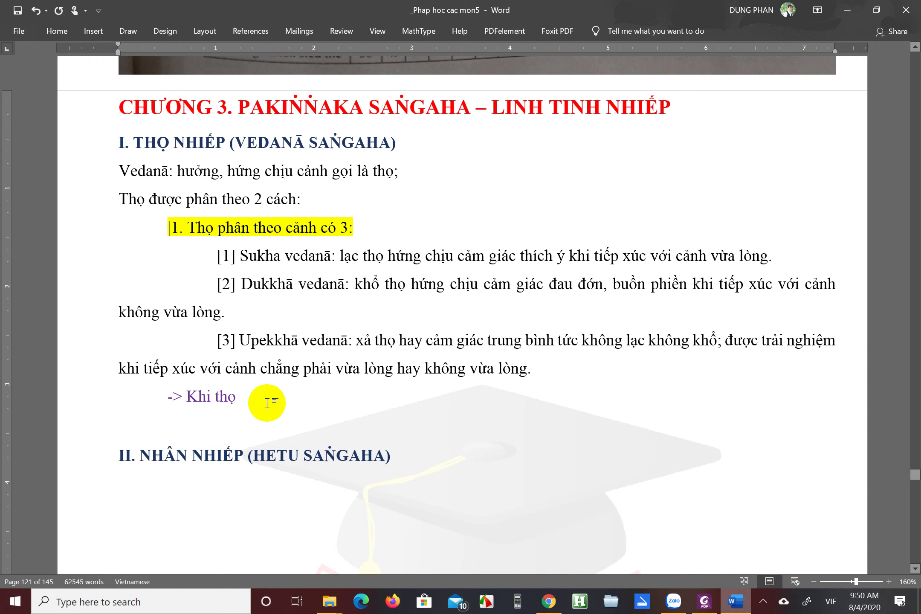
type("chia th")
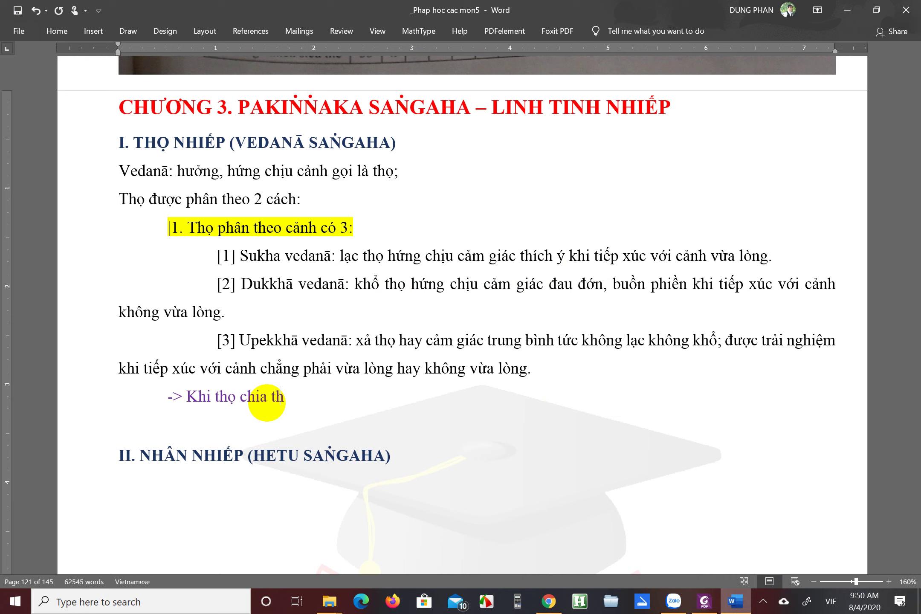
type("eo canhr là nói đến")
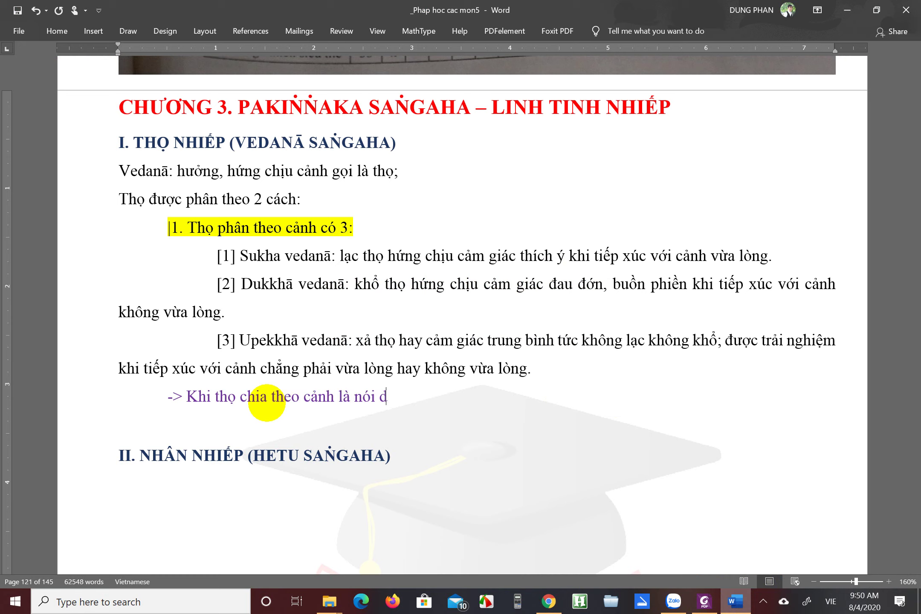
type(" khoong")
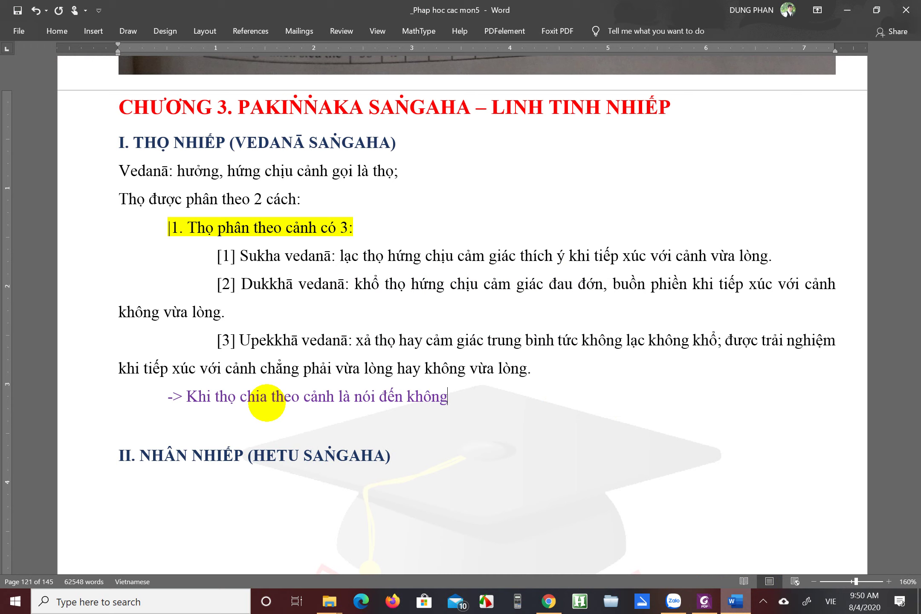
type(" gian sieeu lys thuaafn t")
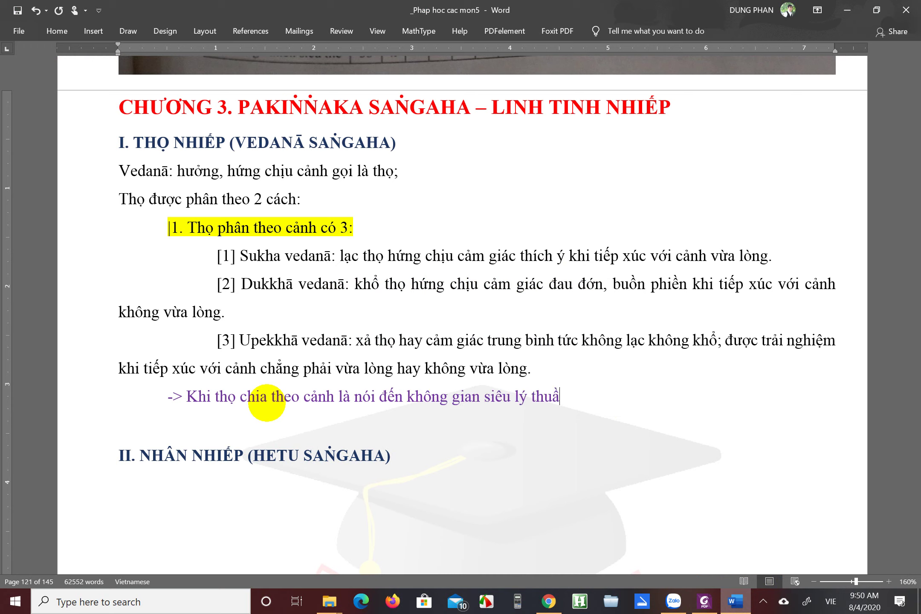
type("uys, vif nos chinhs x ")
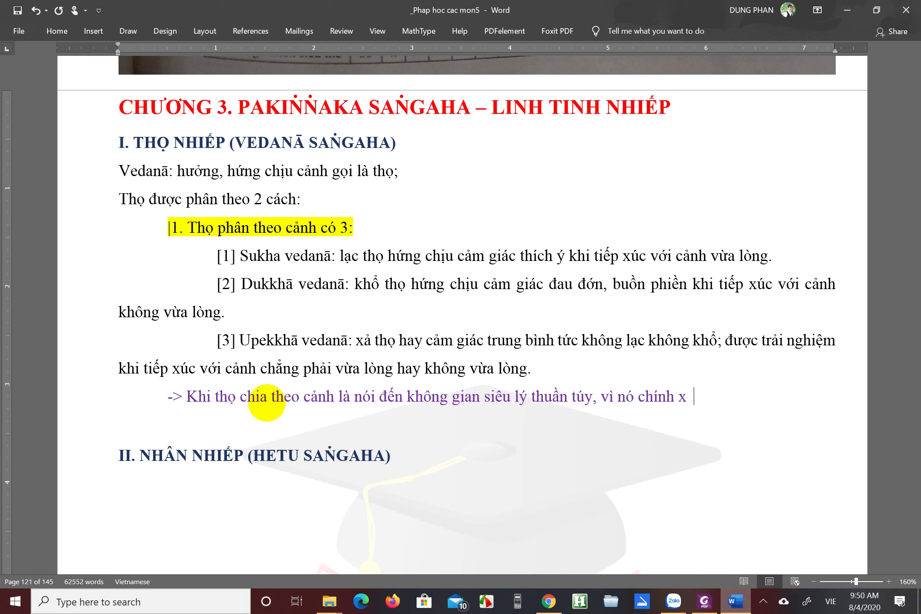
type("acs tuyeetj do")
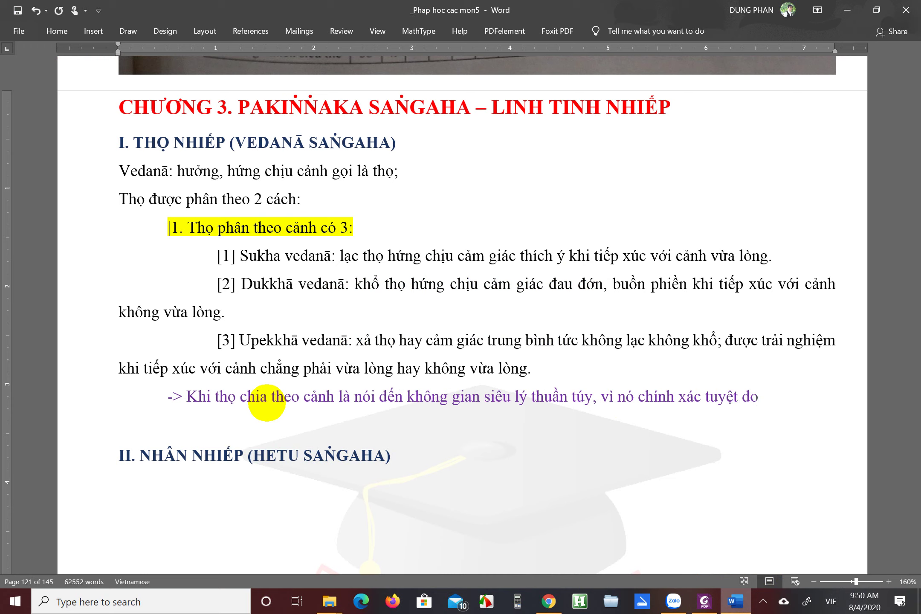
type("dosi")
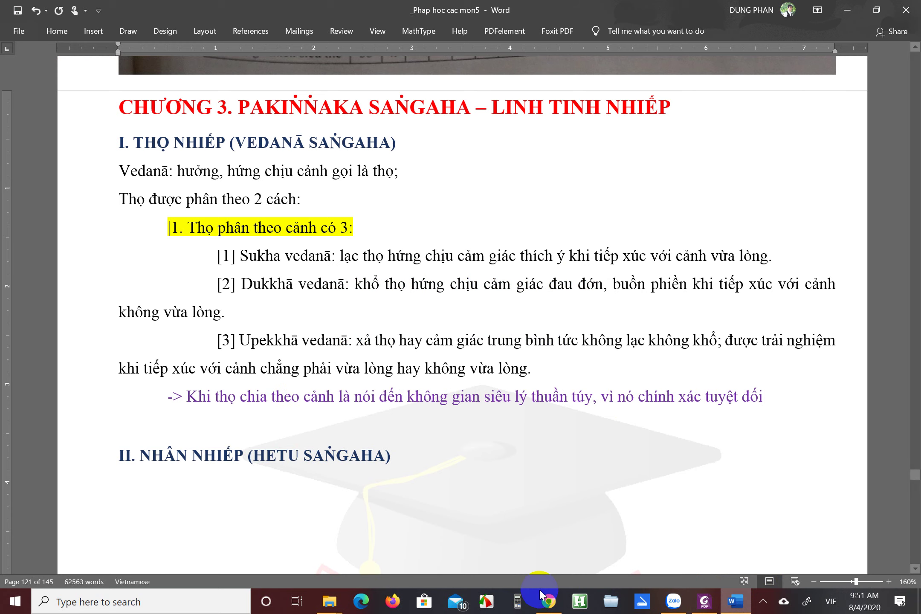
Switch back to Chrome and bring up the Google Meet page for rejoining the class
left_click(550, 602)
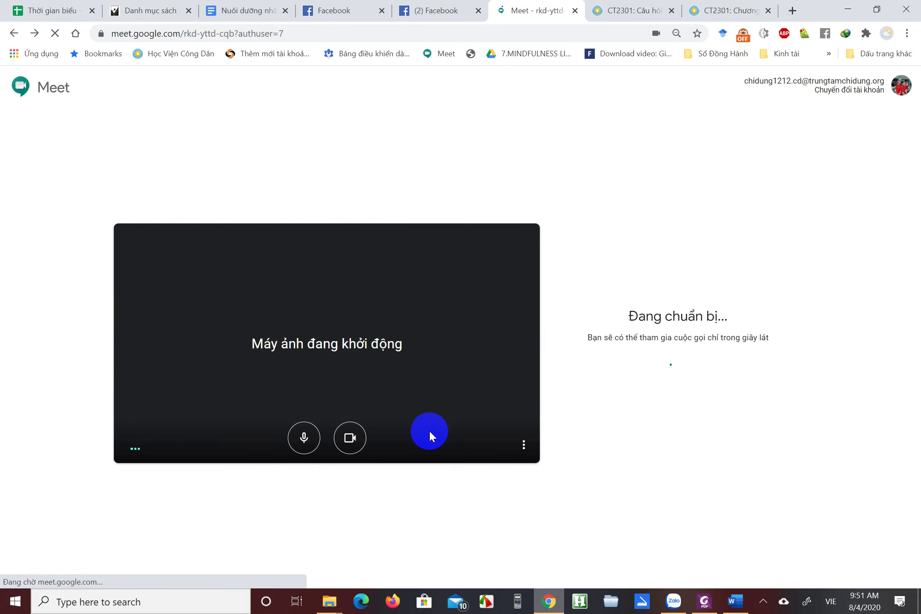